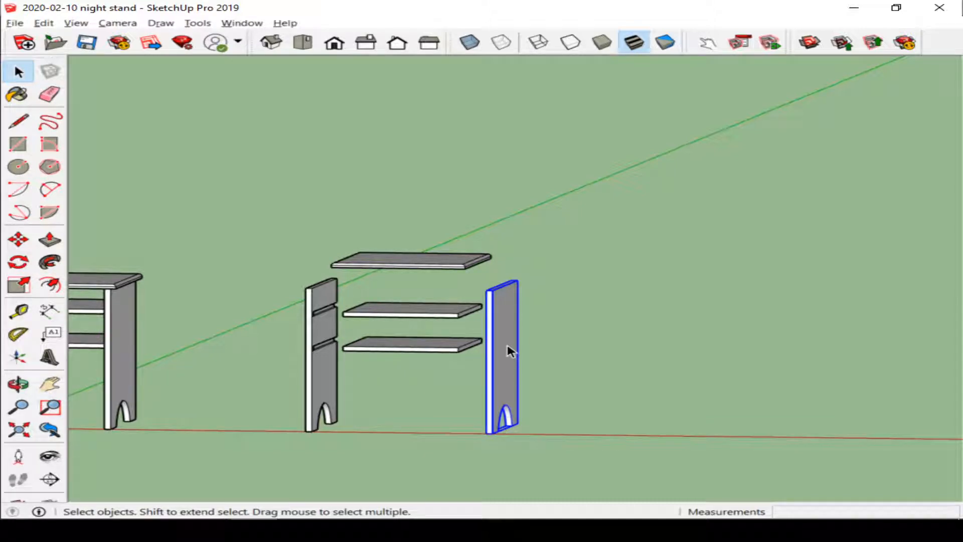
# Step: Copy the selected side panel along the red axis to a new position further right
pyautogui.click(565, 355)
pyautogui.press('m')
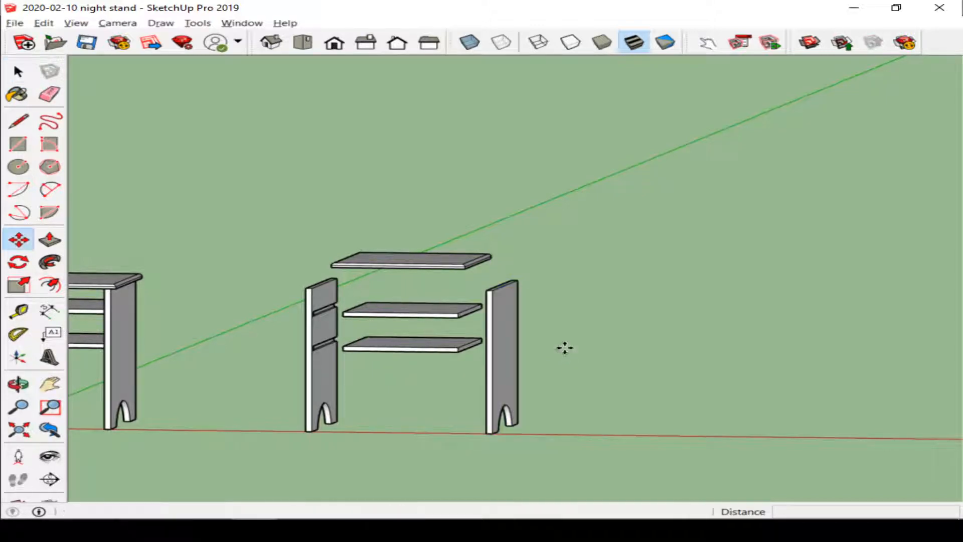
pyautogui.click(490, 431)
pyautogui.press('ctrl')
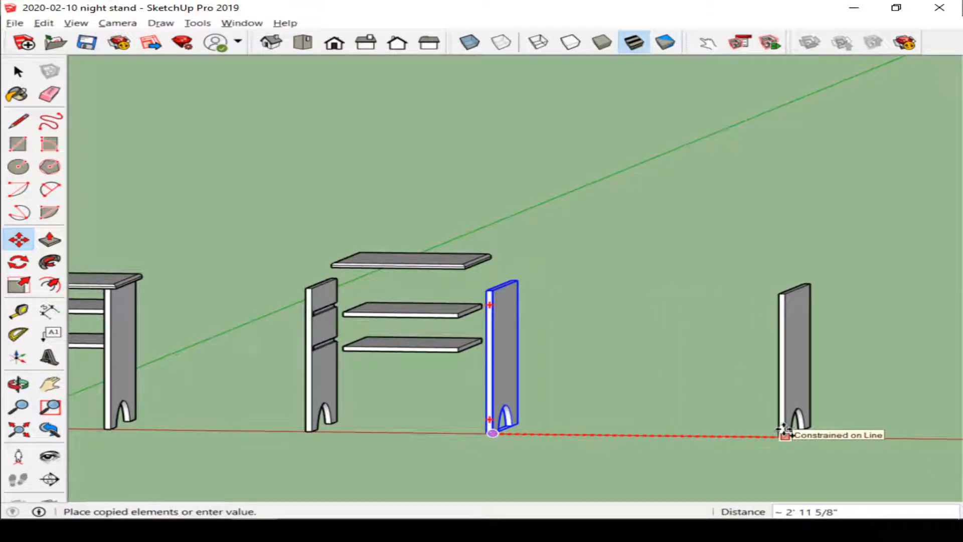
pyautogui.click(783, 431)
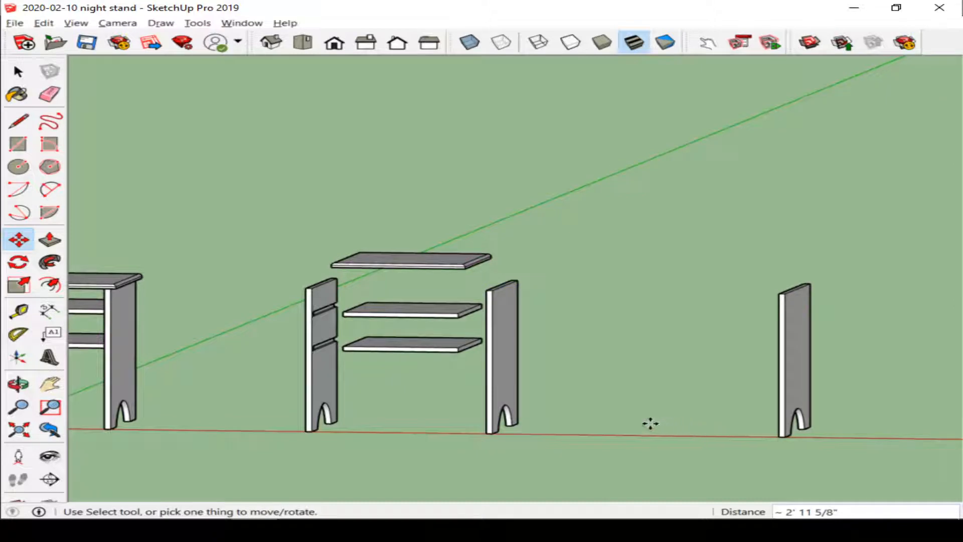
# Step: Make a second copy of the side panel along the red axis, about 2' 1" from the original
pyautogui.press('ctrl')
pyautogui.click(495, 430)
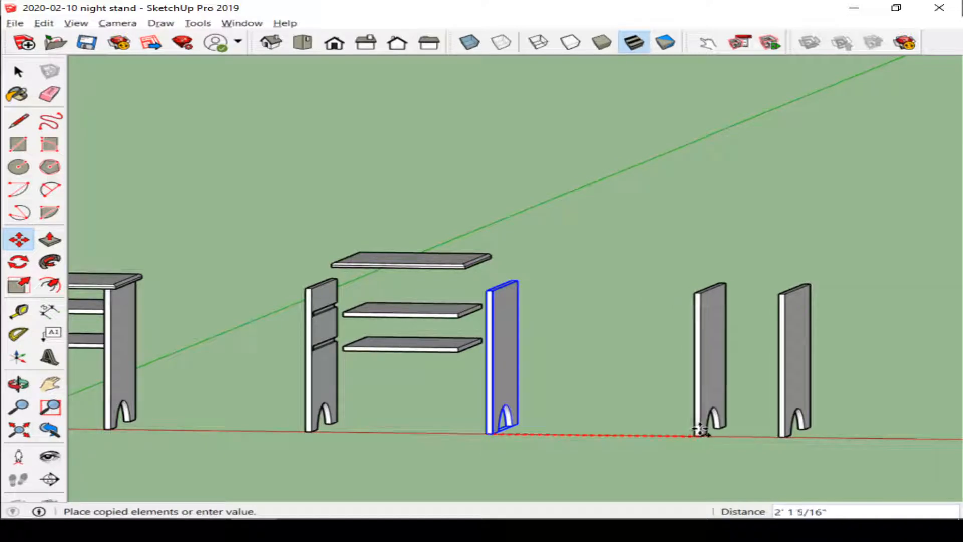
pyautogui.click(706, 431)
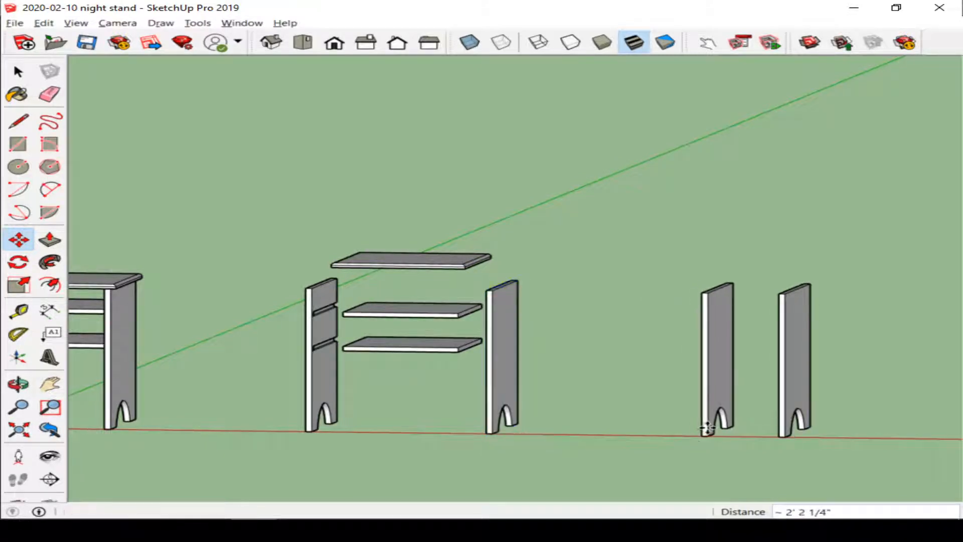
# Step: Rotate the second copy 90 degrees about its vertical axis so it faces front as the front panel
pyautogui.moveTo(631, 412); pyautogui.dragTo(665, 495, button='middle')
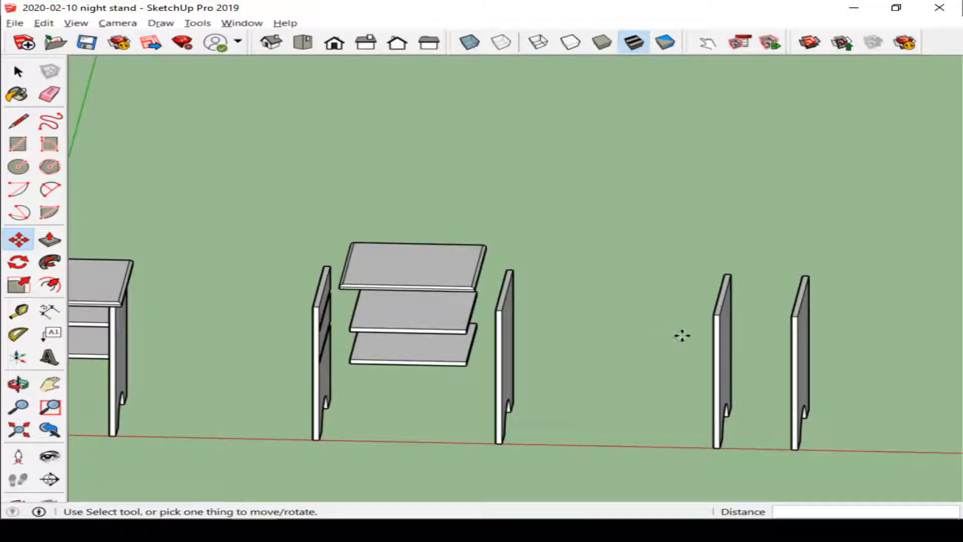
pyautogui.moveTo(680, 331); pyautogui.dragTo(692, 402, button='middle')
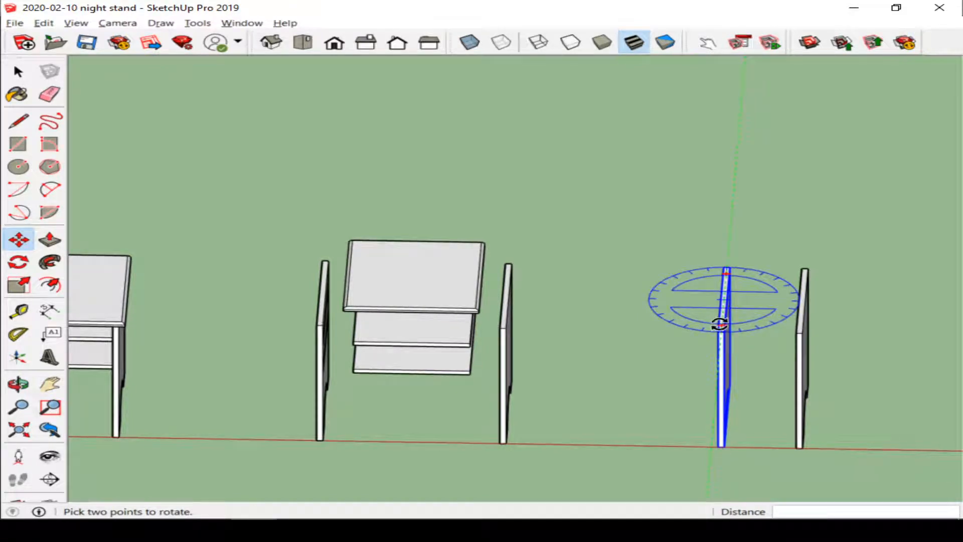
pyautogui.scroll(5, 719, 324)
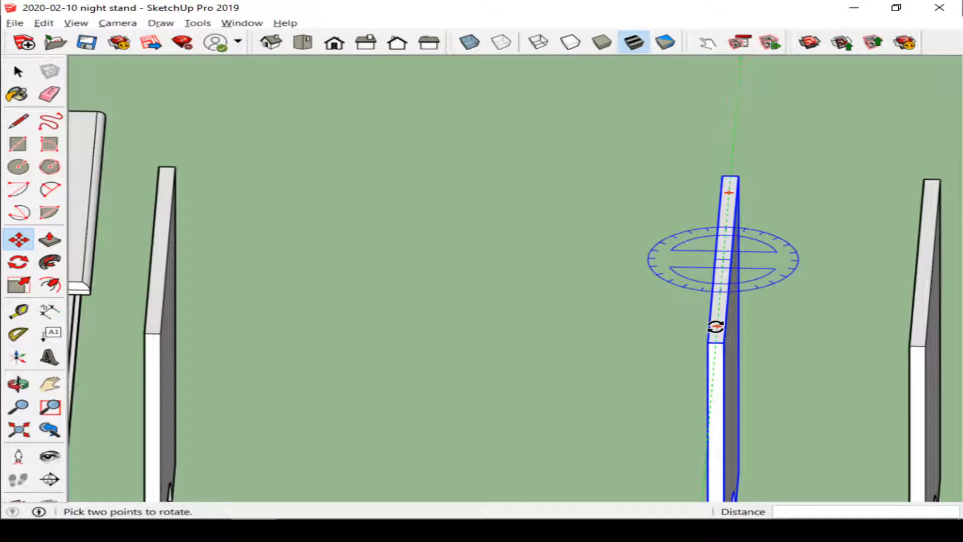
pyautogui.click(716, 326)
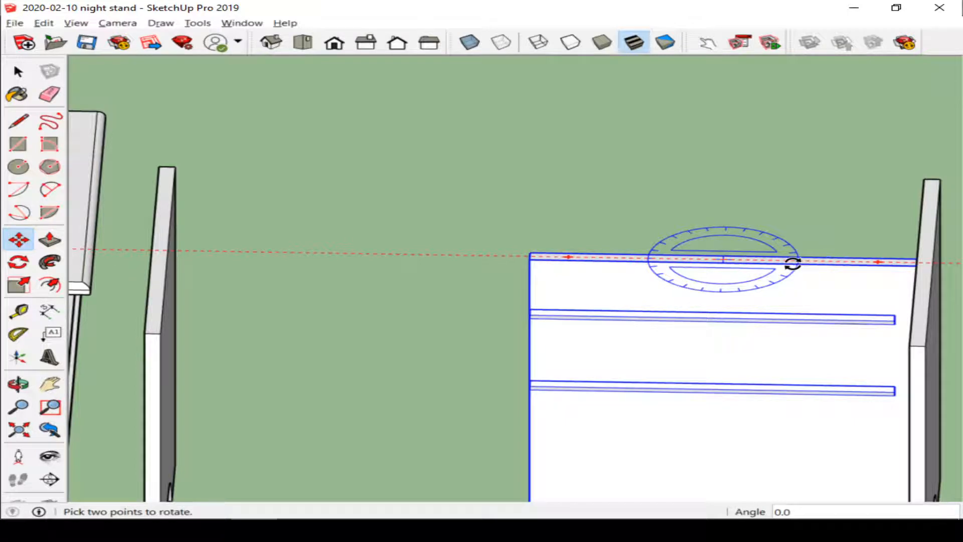
pyautogui.click(792, 263)
# Step: Move the far-right side panel 2 1/2" further along the red axis
pyautogui.press('m')
pyautogui.scroll(-2, 737, 279)
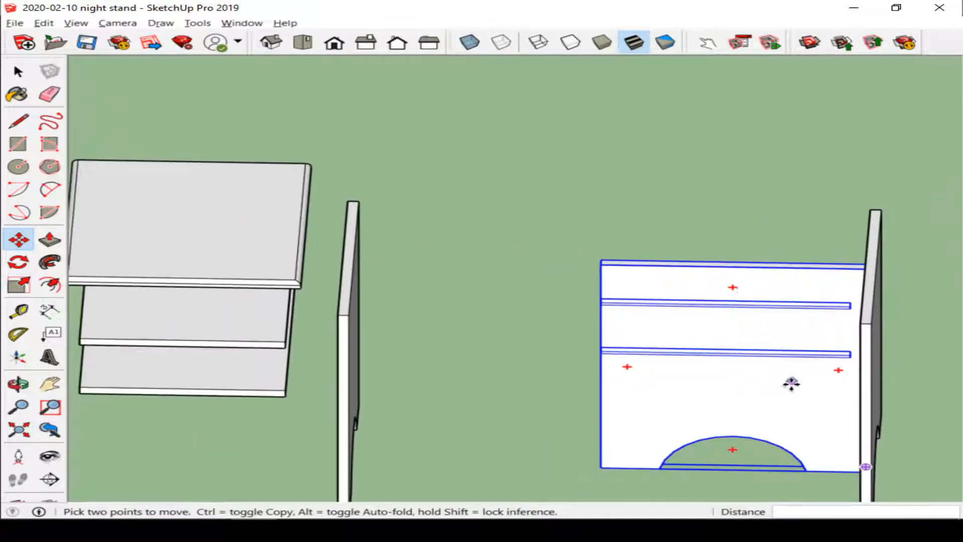
pyautogui.scroll(-2, 784, 407)
pyautogui.hotkey('ctrl', 't')
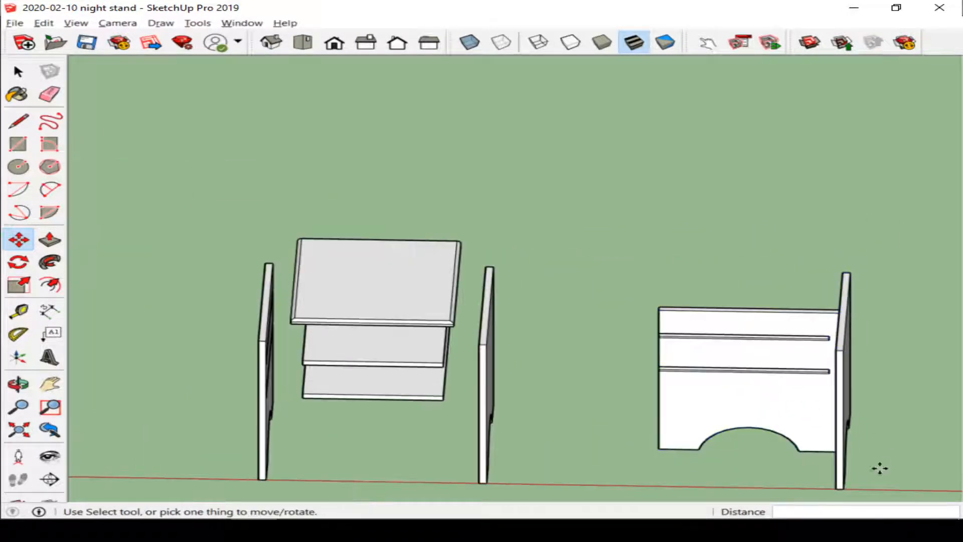
pyautogui.click(843, 489)
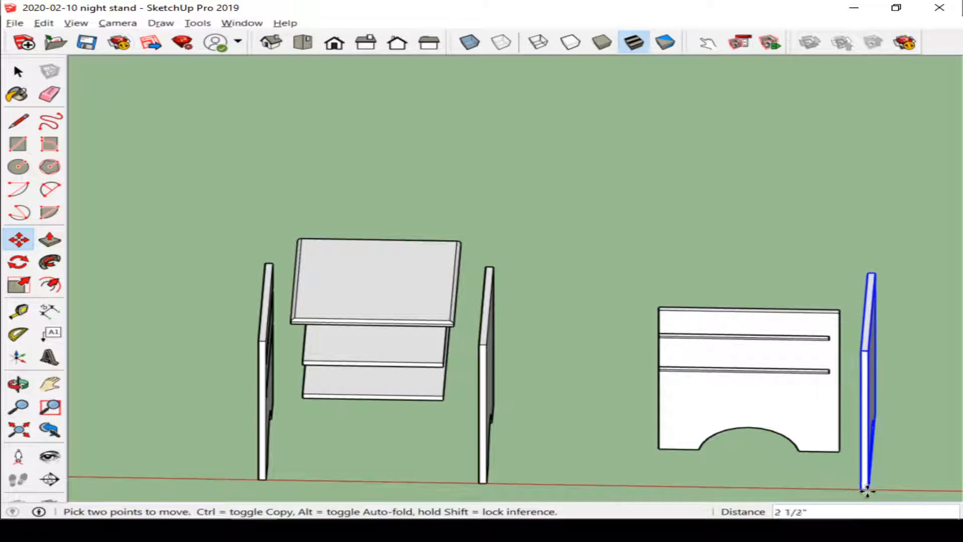
pyautogui.click(860, 490)
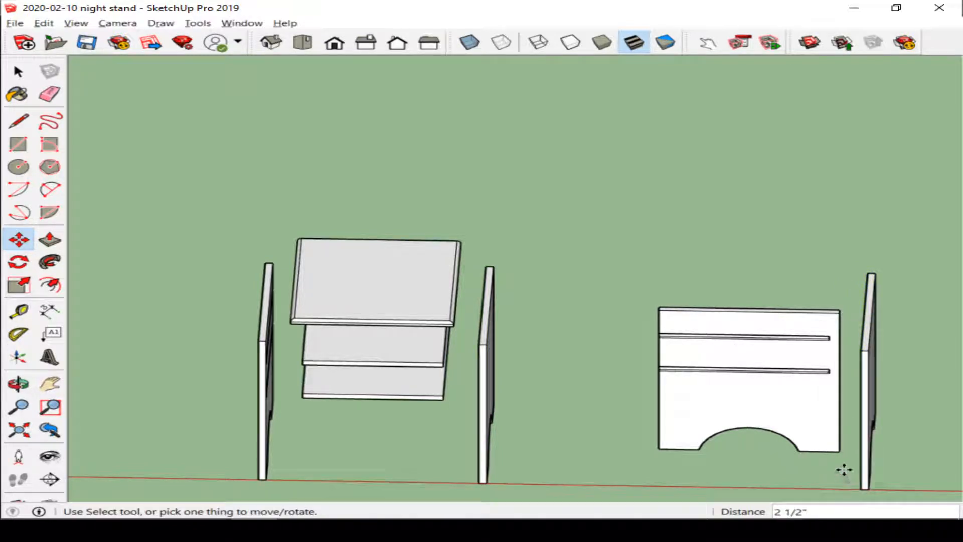
# Step: Move the front panel about 8 5/8" along the green axis toward the right side panel
pyautogui.moveTo(754, 396); pyautogui.dragTo(717, 331, button='middle')
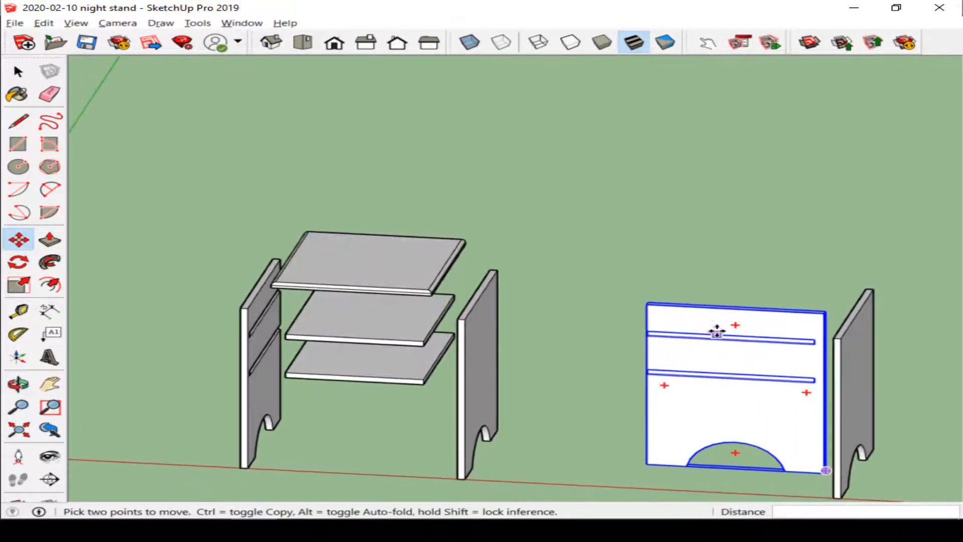
pyautogui.scroll(-2, 717, 331)
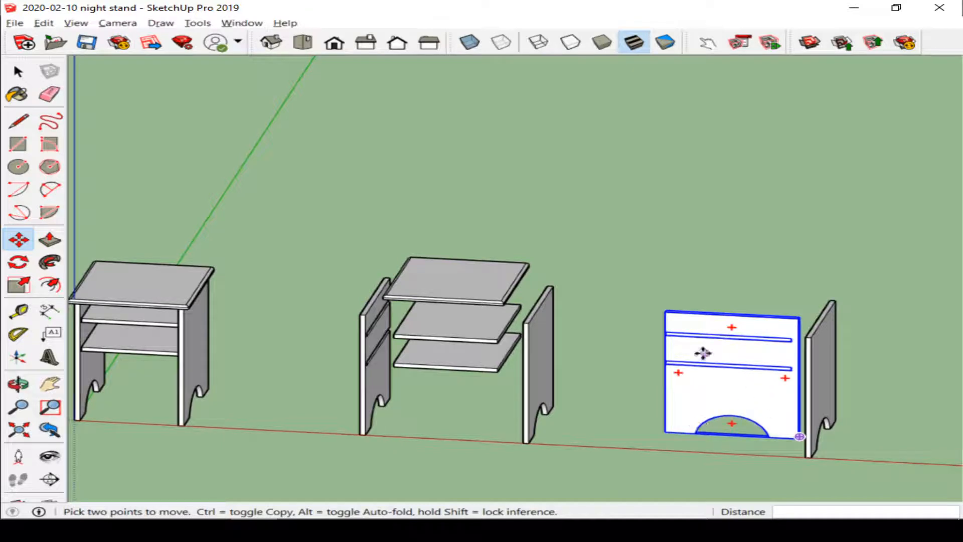
pyautogui.scroll(2, 791, 436)
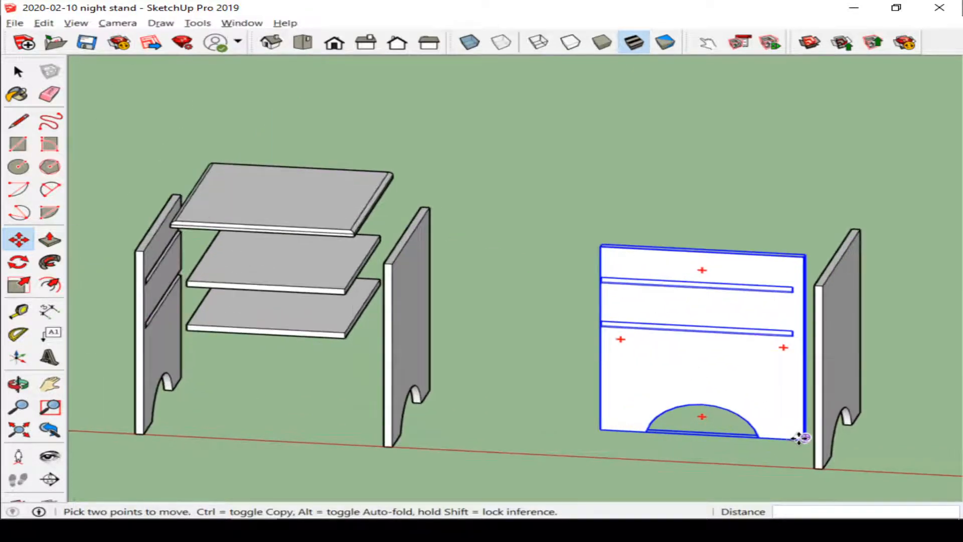
pyautogui.click(800, 438)
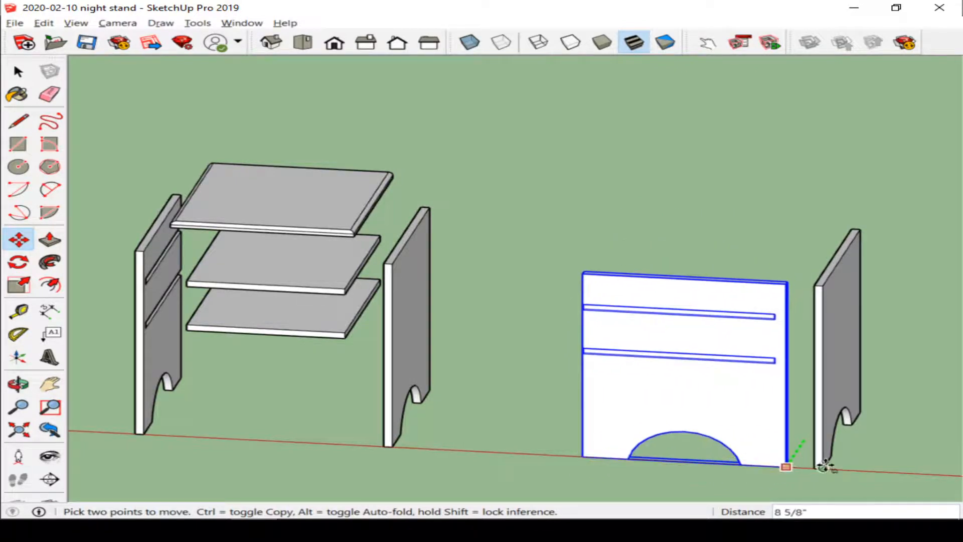
pyautogui.click(811, 467)
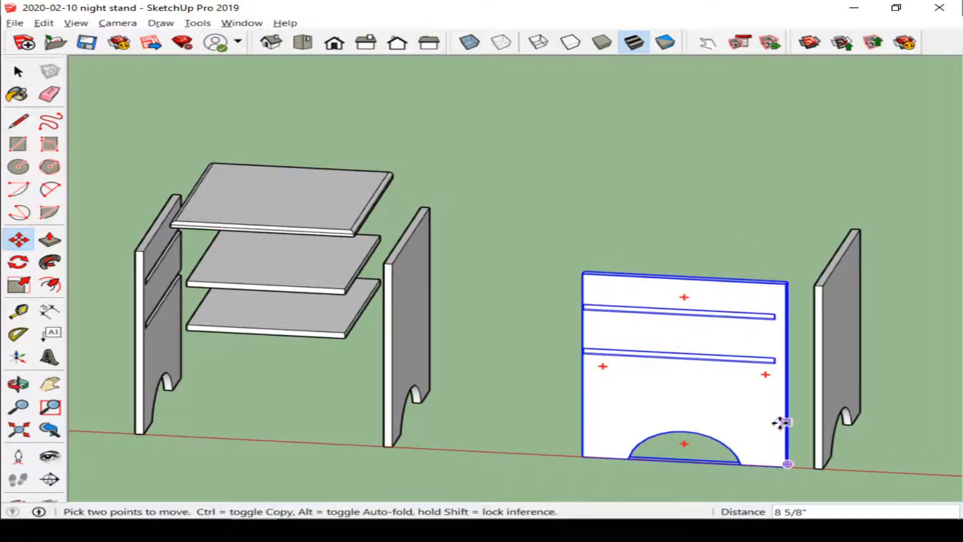
# Step: Copy the front panel straight up along the blue axis, about 2' 5" above it
pyautogui.click(786, 462)
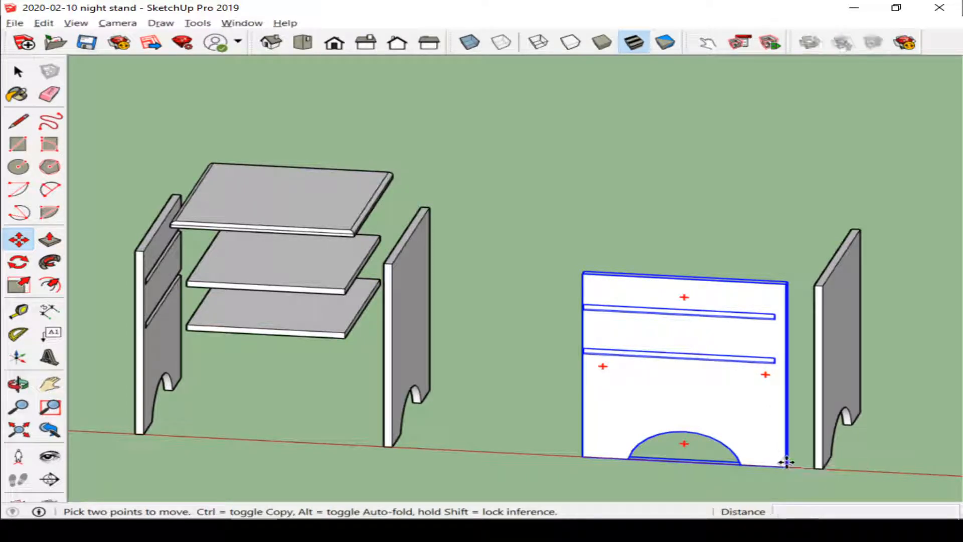
pyautogui.press('ctrl')
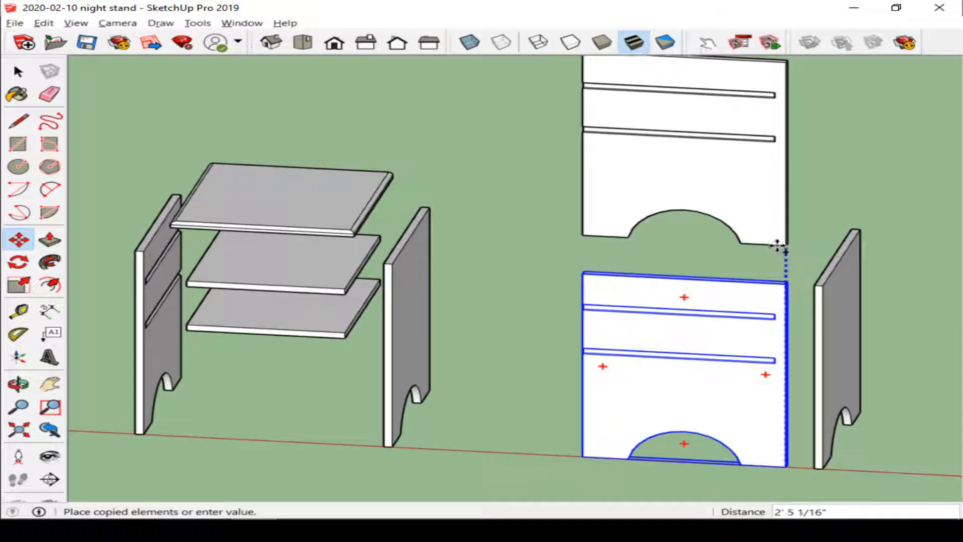
pyautogui.click(776, 245)
# Step: Rotate the upper copy so it lies flat as the night stand's top
pyautogui.moveTo(819, 236); pyautogui.dragTo(612, 276, button='middle')
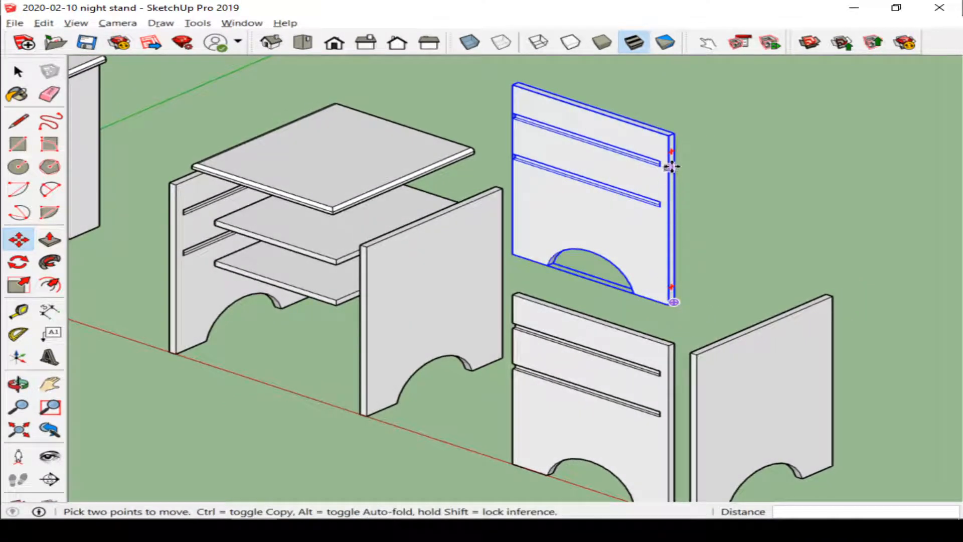
pyautogui.click(672, 150)
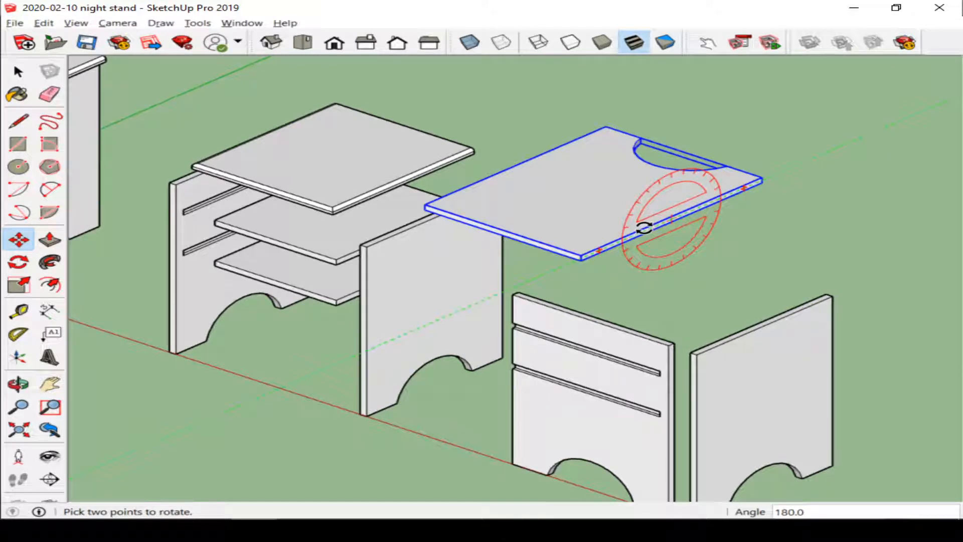
pyautogui.click(644, 228)
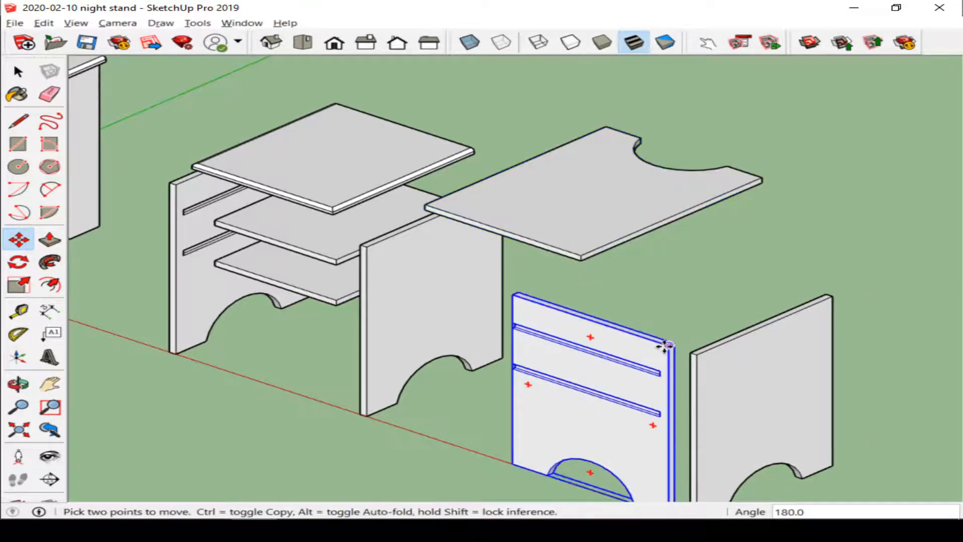
# Step: Move the top over the front panel's corner, then lower it 8 7/8" along the blue axis
pyautogui.click(581, 261)
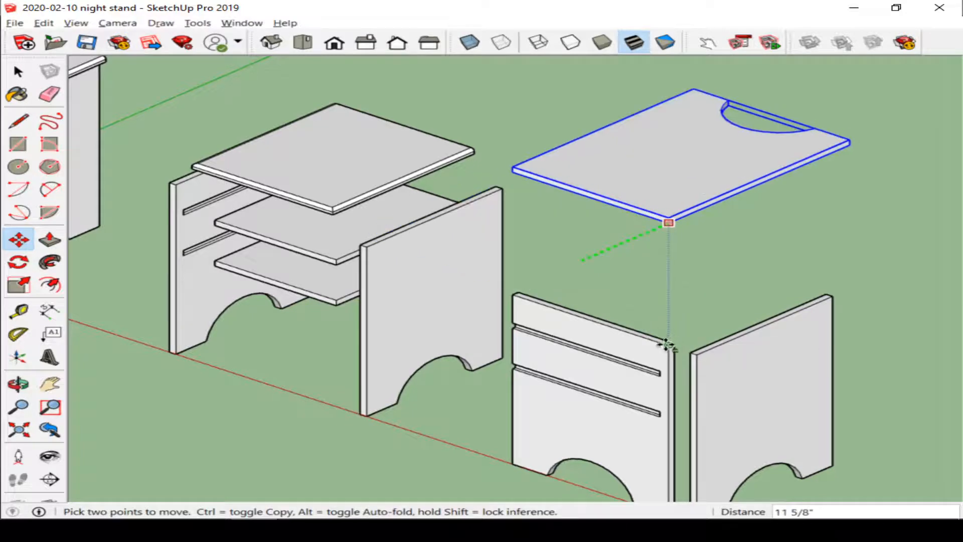
pyautogui.scroll(1, 667, 346)
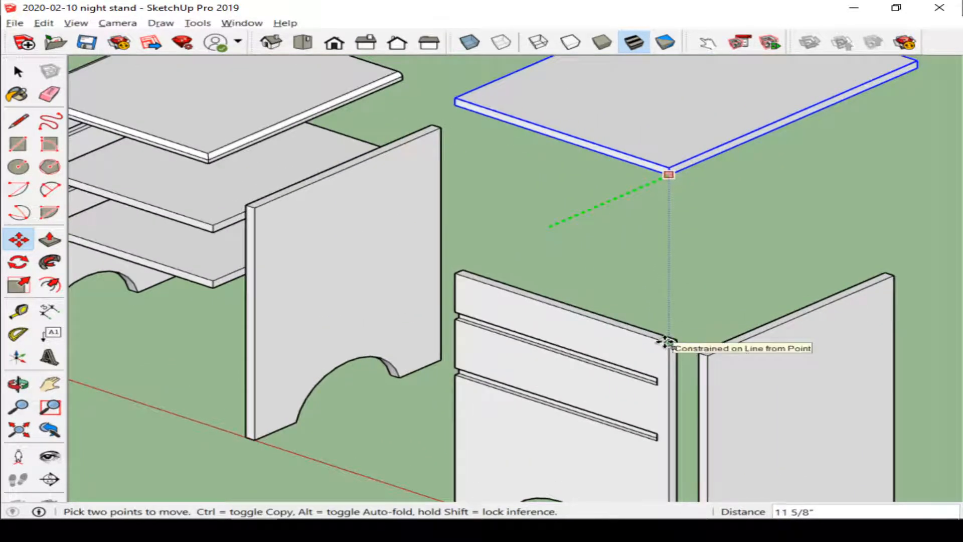
pyautogui.click(666, 343)
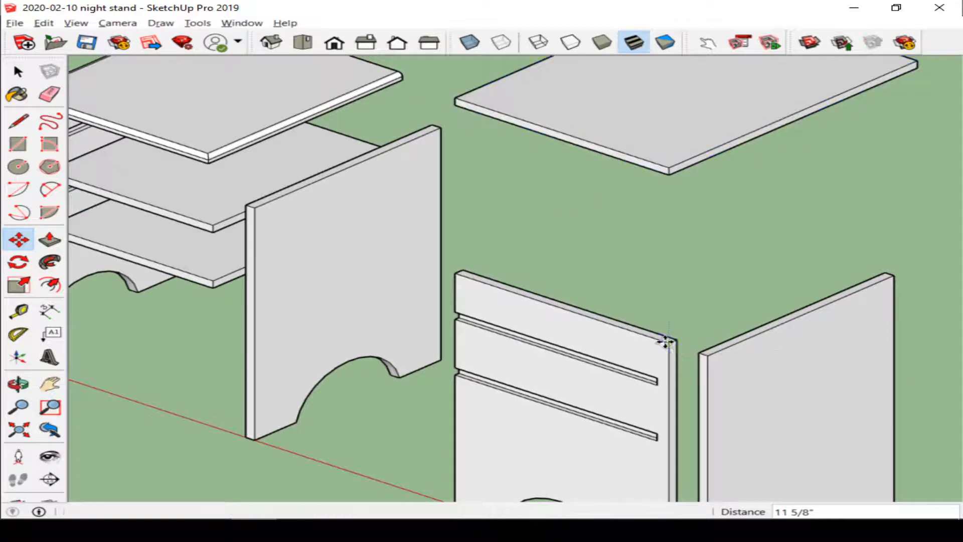
pyautogui.click(669, 172)
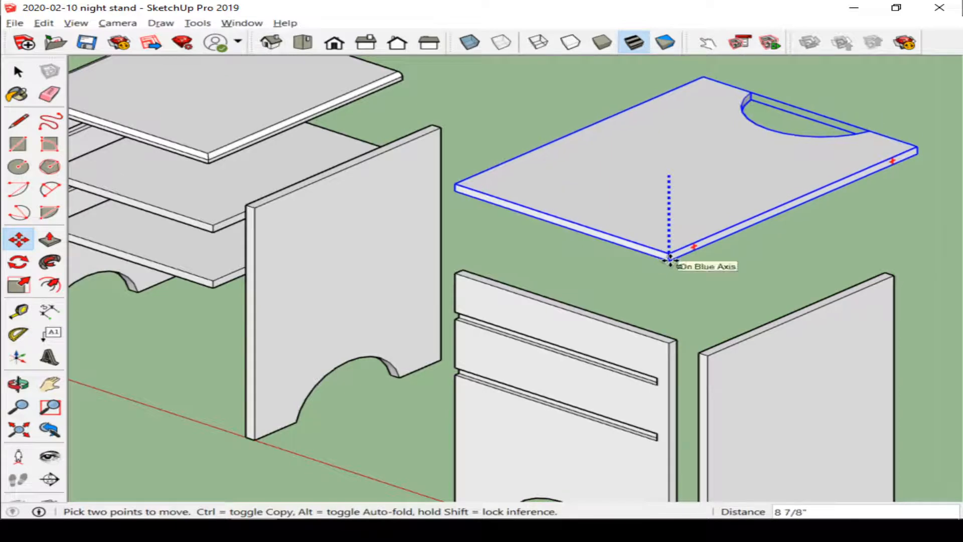
pyautogui.click(667, 258)
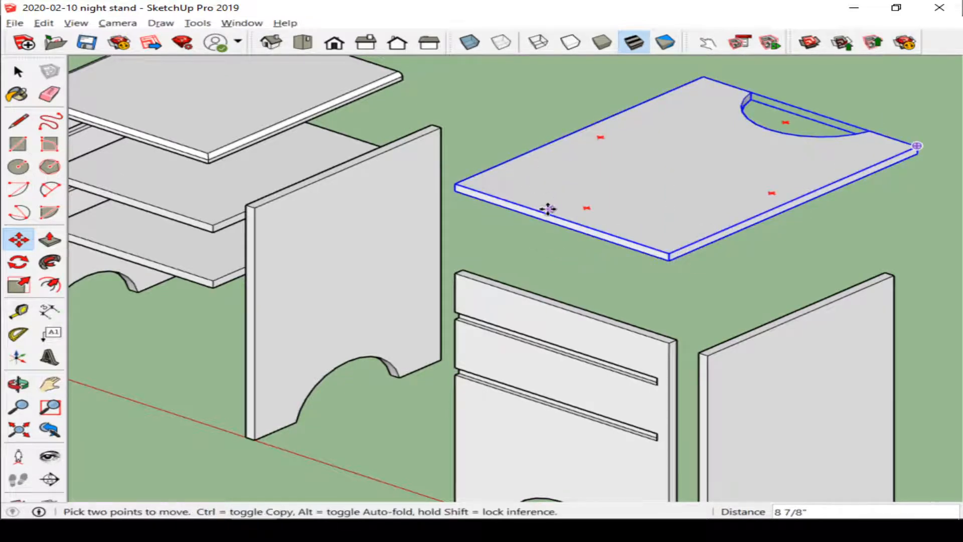
# Step: Switch to front view and dimension the top's width above it
pyautogui.moveTo(548, 208); pyautogui.dragTo(563, 163, button='middle')
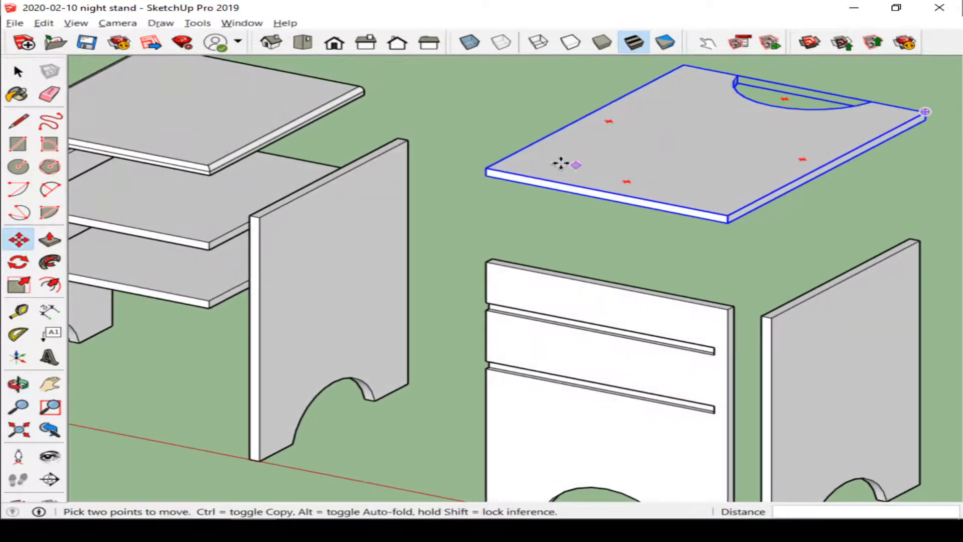
pyautogui.click(335, 44)
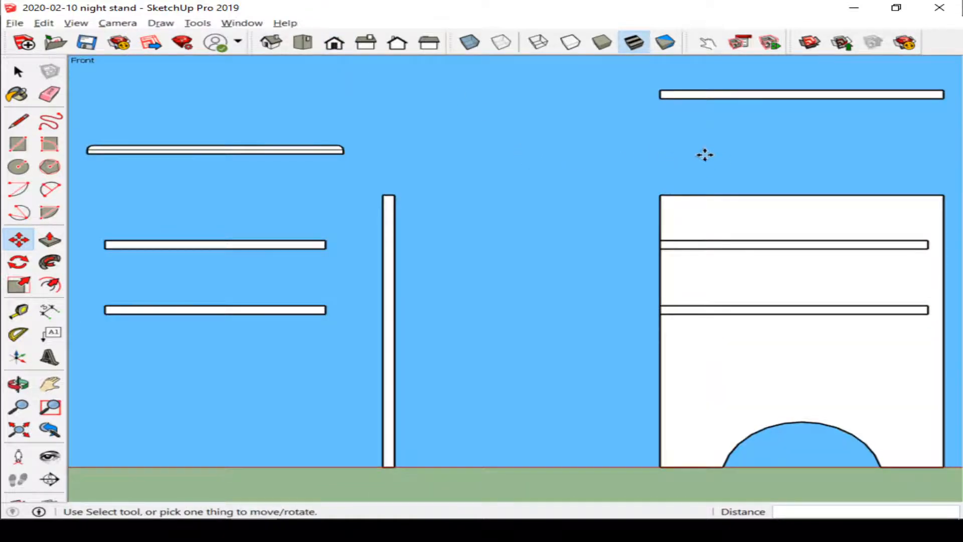
pyautogui.keyDown('shift'); pyautogui.moveTo(705, 155); pyautogui.dragTo(376, 172, button='middle'); pyautogui.keyUp('shift')
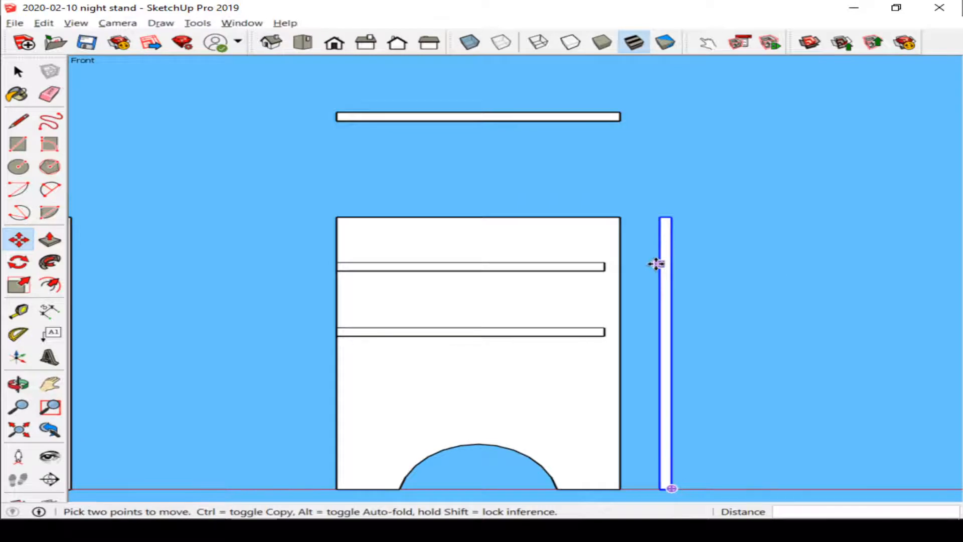
pyautogui.press('d')
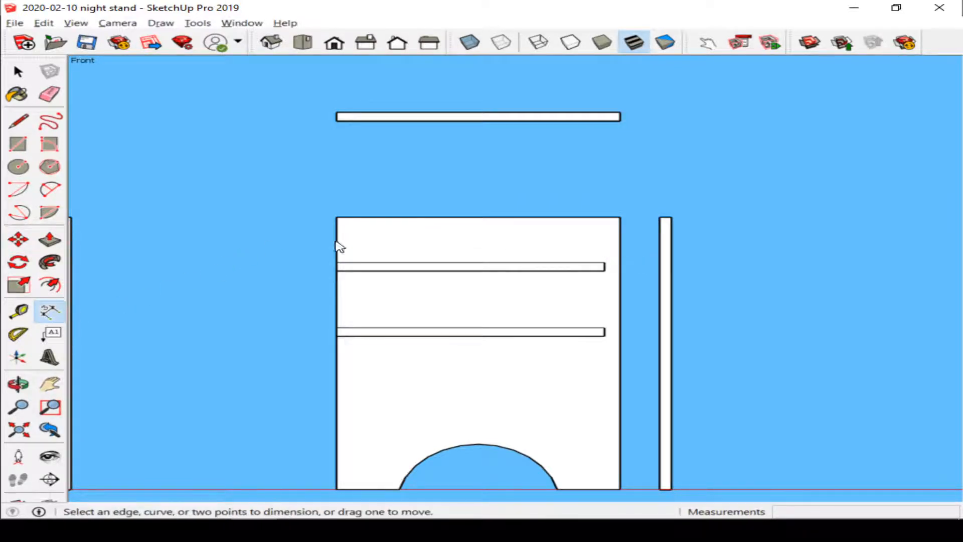
pyautogui.click(340, 219)
pyautogui.click(338, 121)
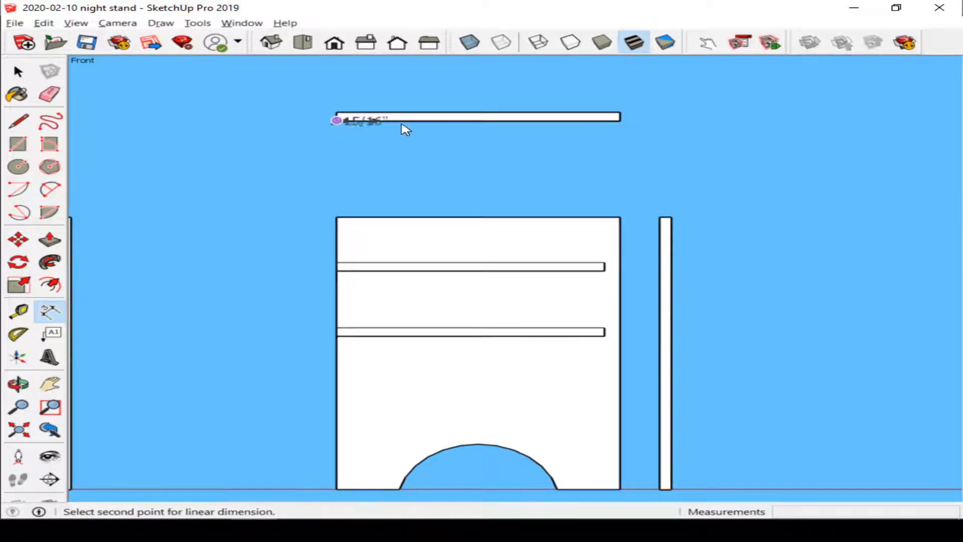
pyautogui.click(616, 123)
pyautogui.click(612, 141)
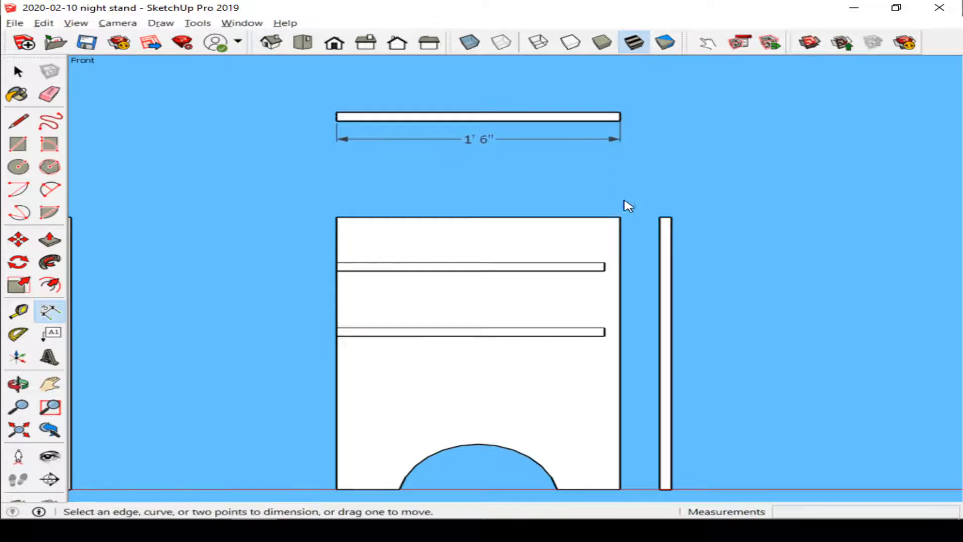
# Step: Dimension the side panel's thickness and set the dimension text position to Outside Start
pyautogui.click(660, 217)
pyautogui.click(671, 216)
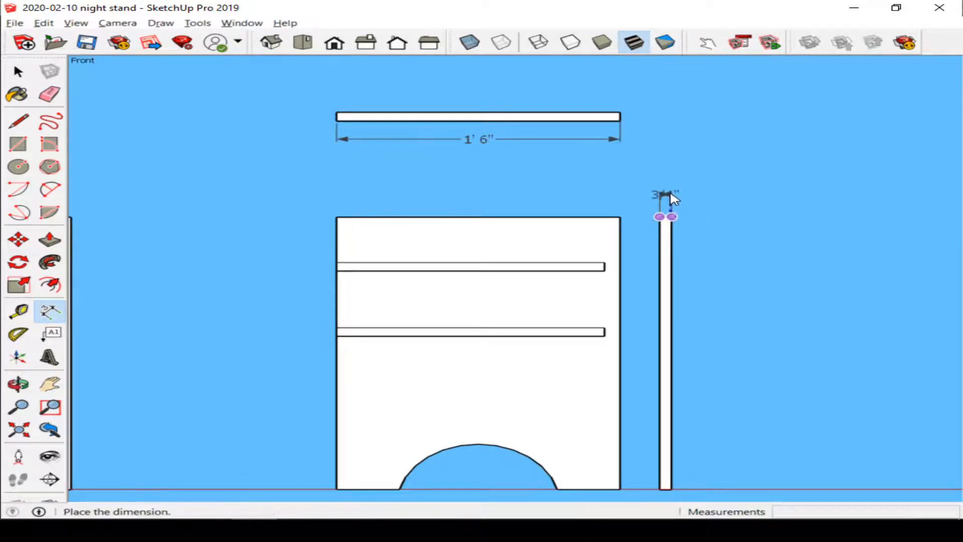
pyautogui.click(669, 190)
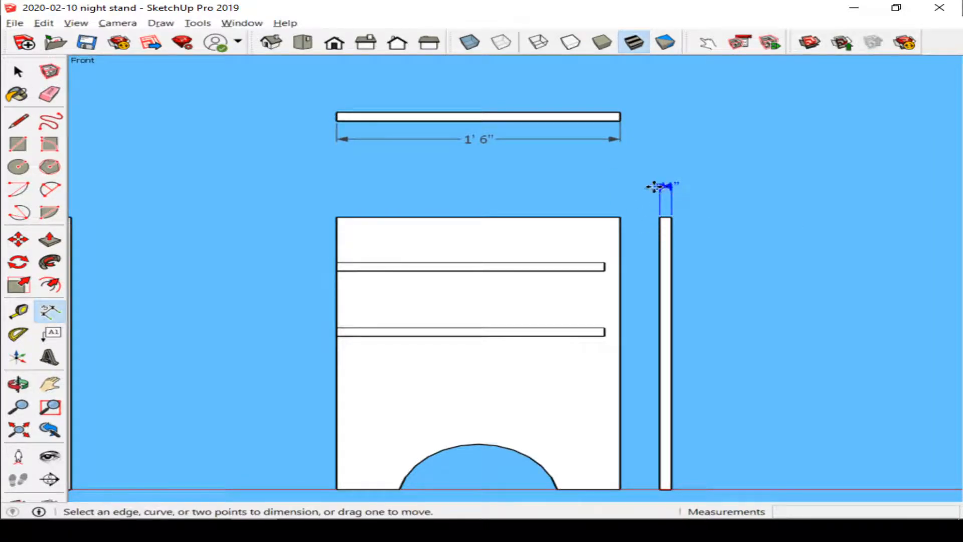
pyautogui.rightClick(660, 188)
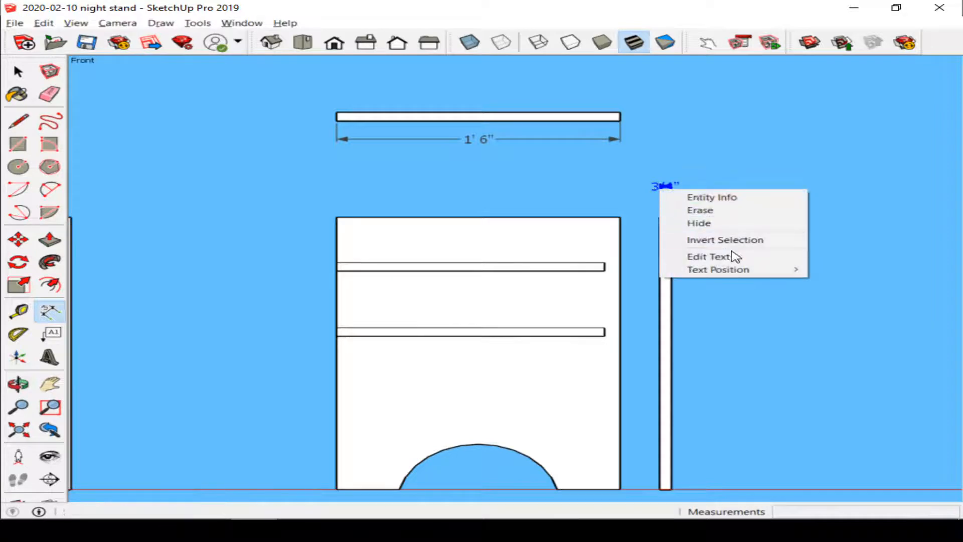
pyautogui.moveTo(742, 271)
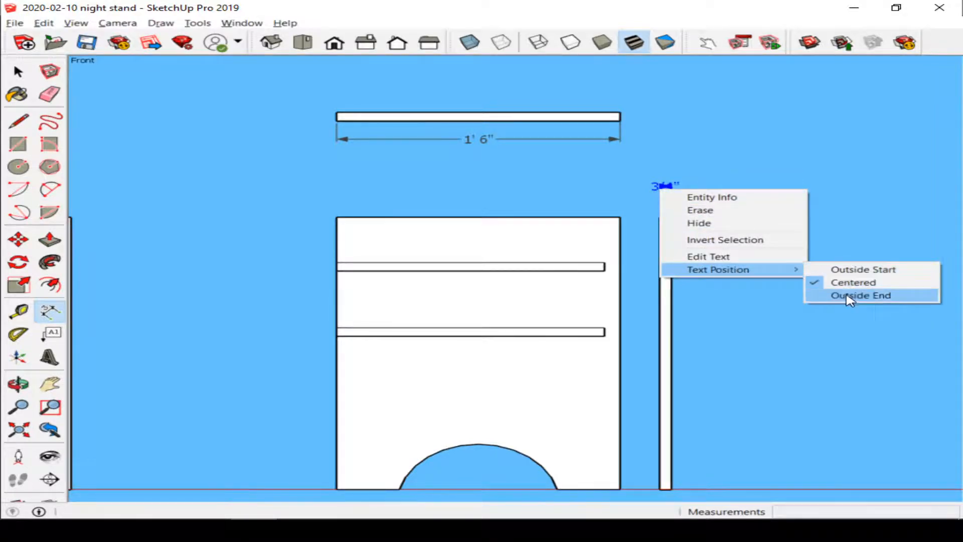
pyautogui.click(844, 269)
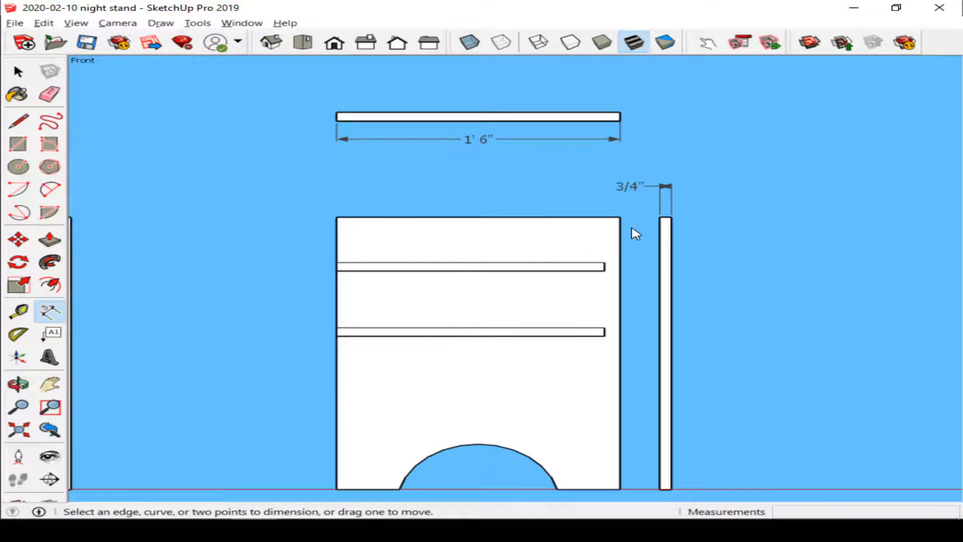
# Step: Dimension the distances from the front panel's top edge down to the upper and lower shelf slots
pyautogui.click(336, 217)
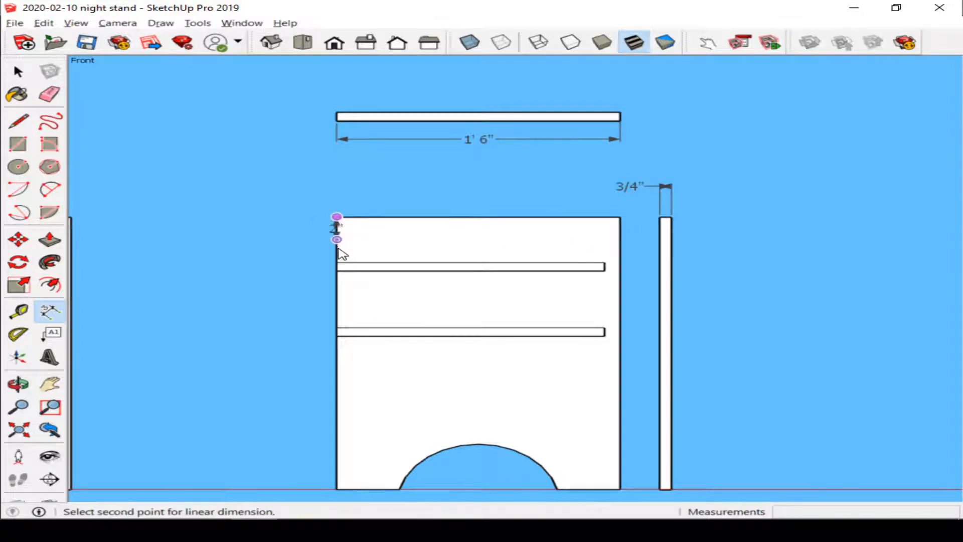
pyautogui.click(336, 261)
pyautogui.click(314, 261)
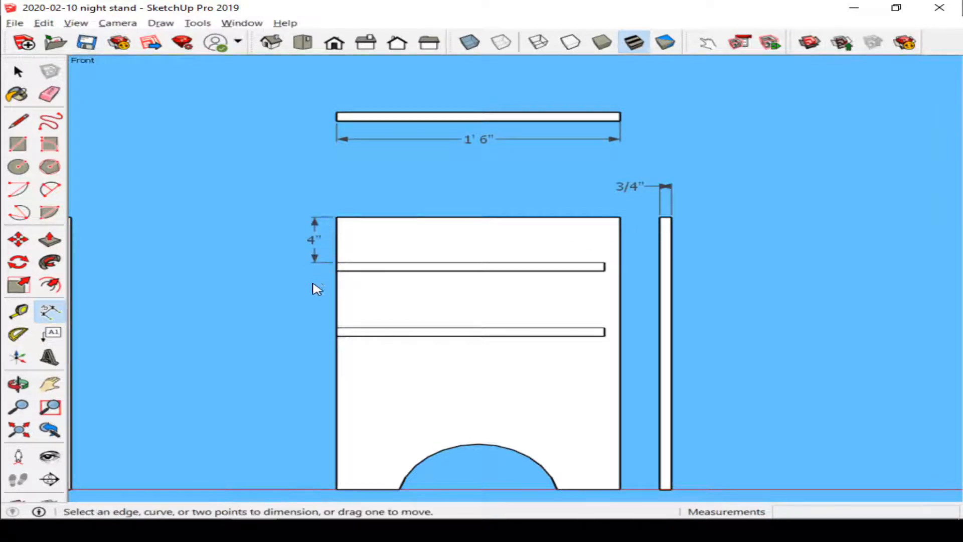
pyautogui.click(338, 219)
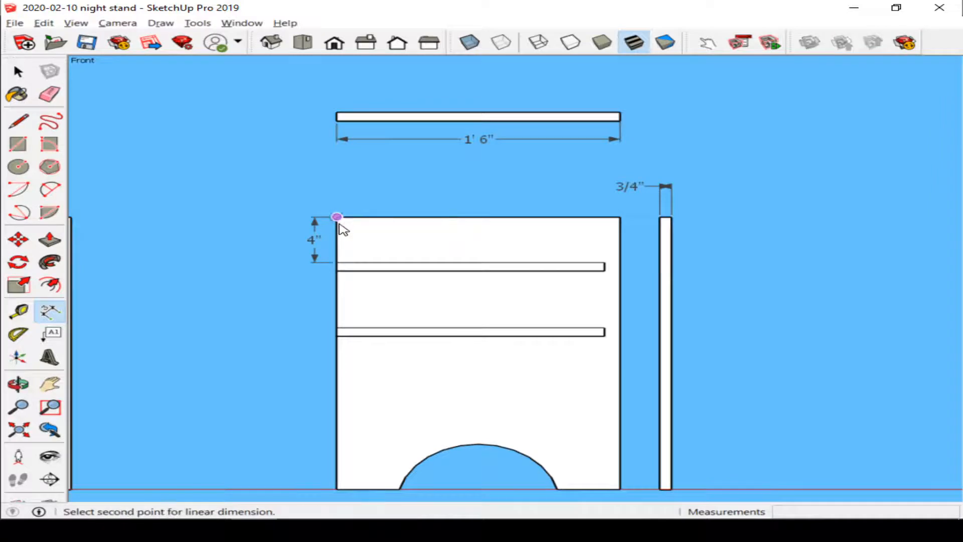
pyautogui.click(336, 328)
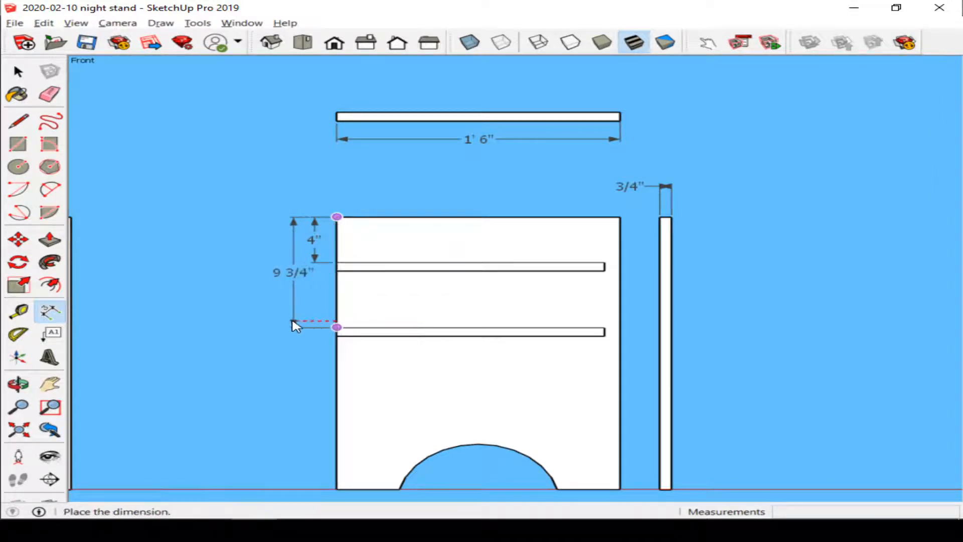
pyautogui.click(282, 321)
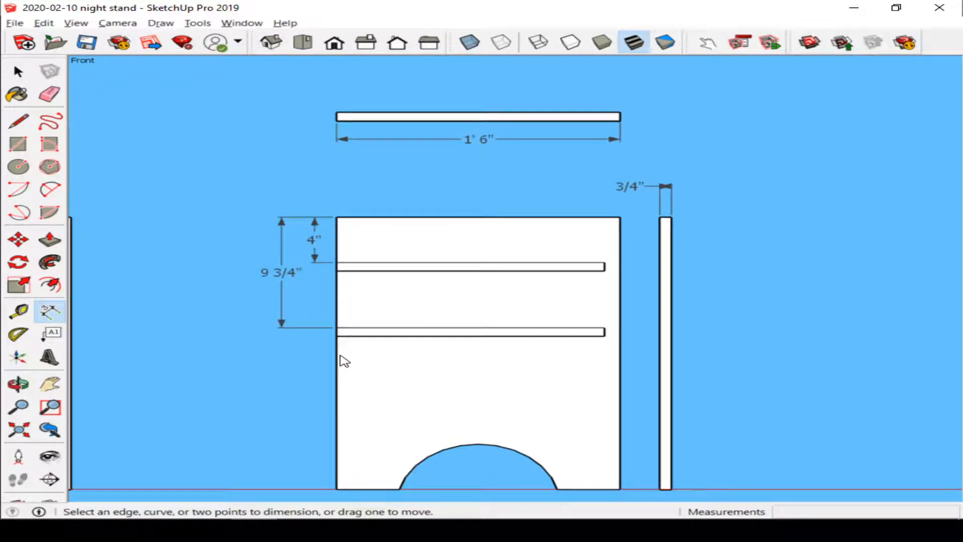
# Step: Dimension the front panel's full height along its left edge
pyautogui.click(337, 218)
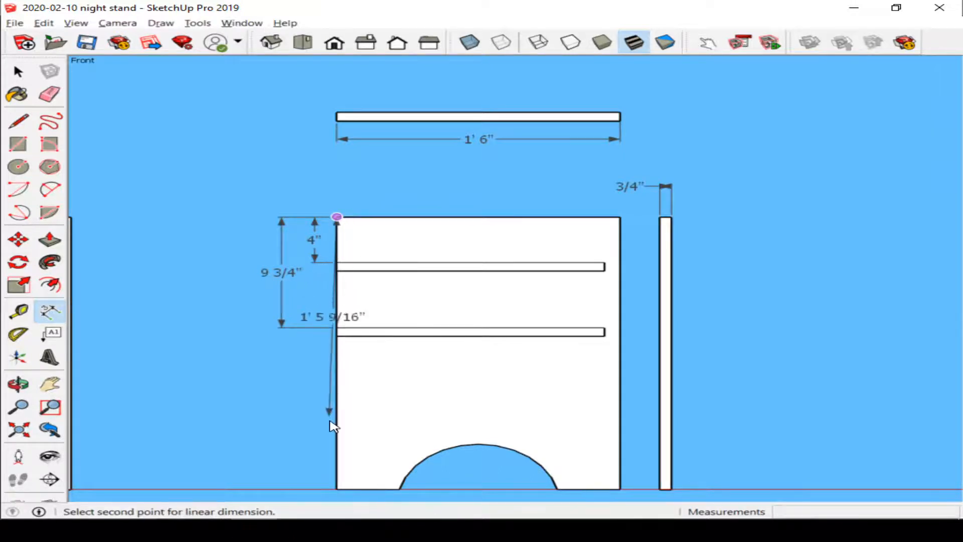
pyautogui.click(336, 489)
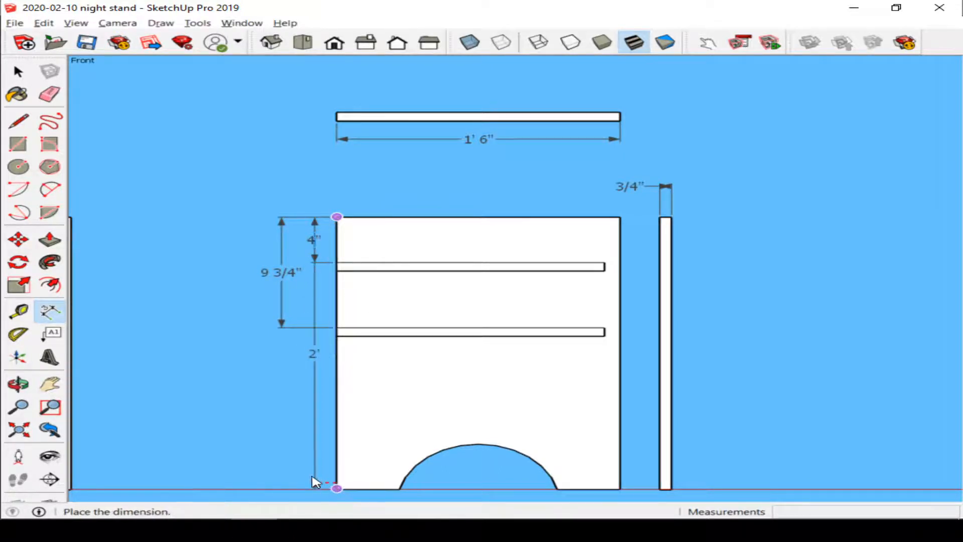
pyautogui.click(240, 463)
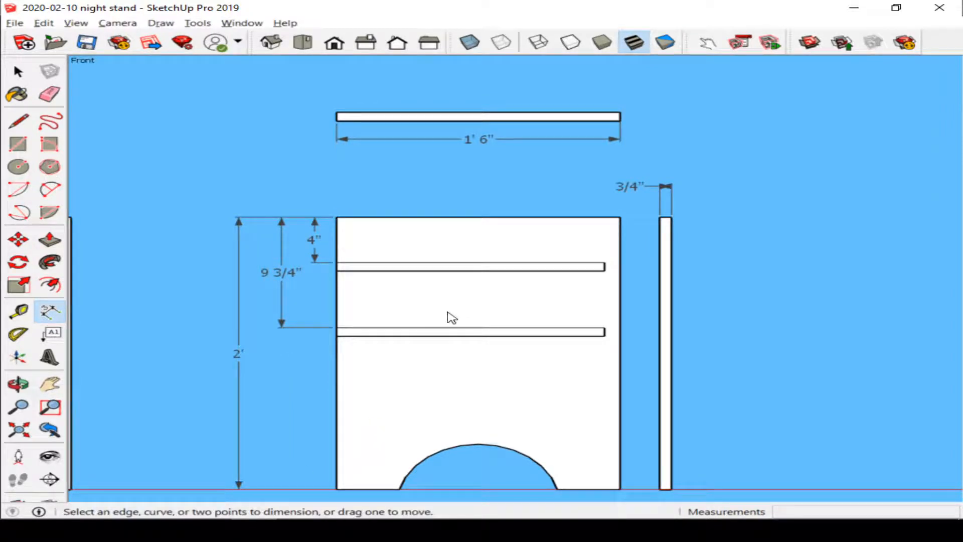
# Step: Dimension the widths of the front panel's feet on both sides of the arch cutout
pyautogui.keyDown('shift'); pyautogui.moveTo(456, 296); pyautogui.dragTo(452, 203, button='middle'); pyautogui.keyUp('shift')
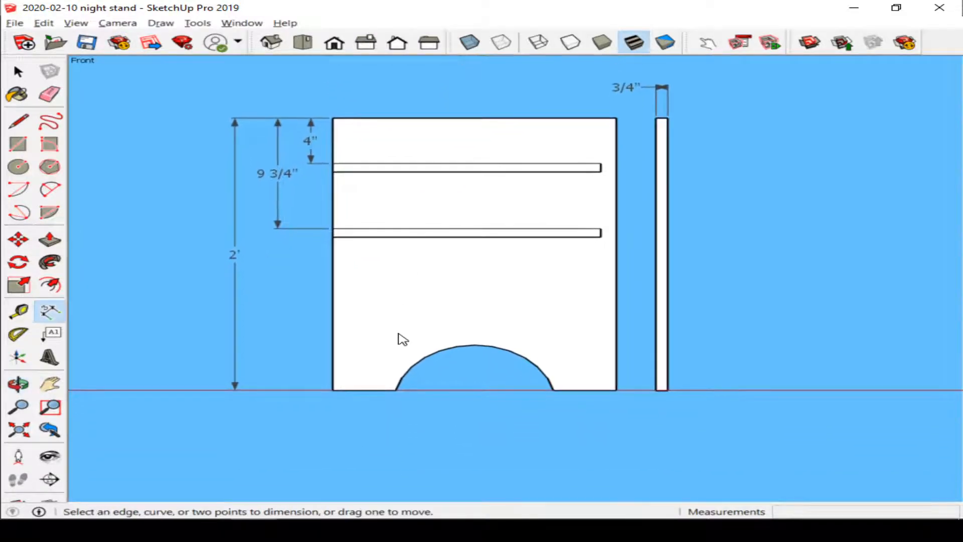
pyautogui.keyDown('shift'); pyautogui.moveTo(398, 333); pyautogui.dragTo(407, 372, button='middle'); pyautogui.keyUp('shift')
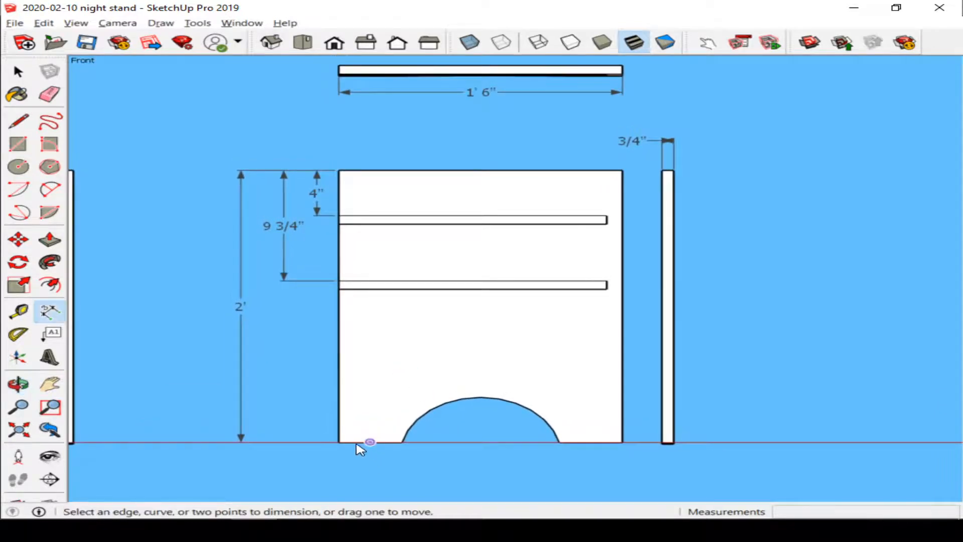
pyautogui.click(340, 442)
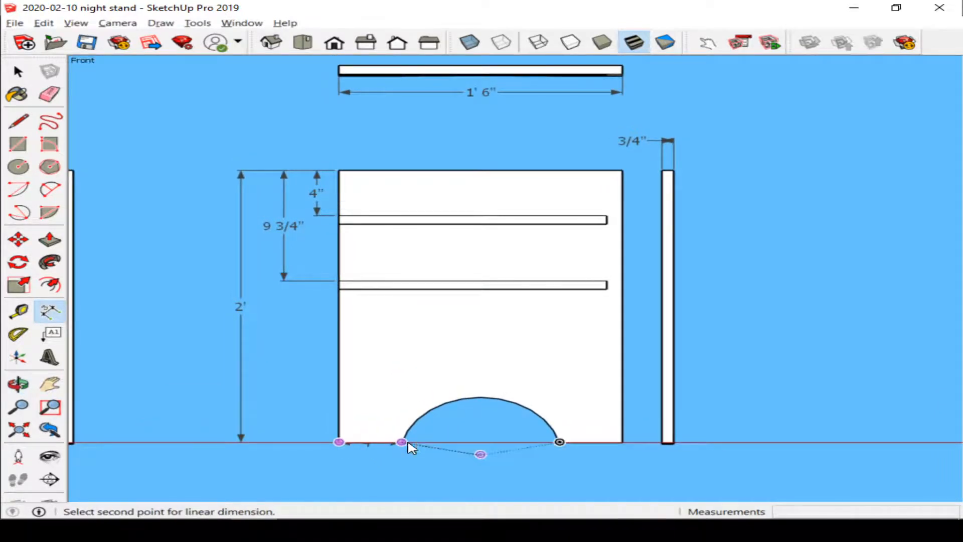
pyautogui.click(401, 442)
pyautogui.click(402, 464)
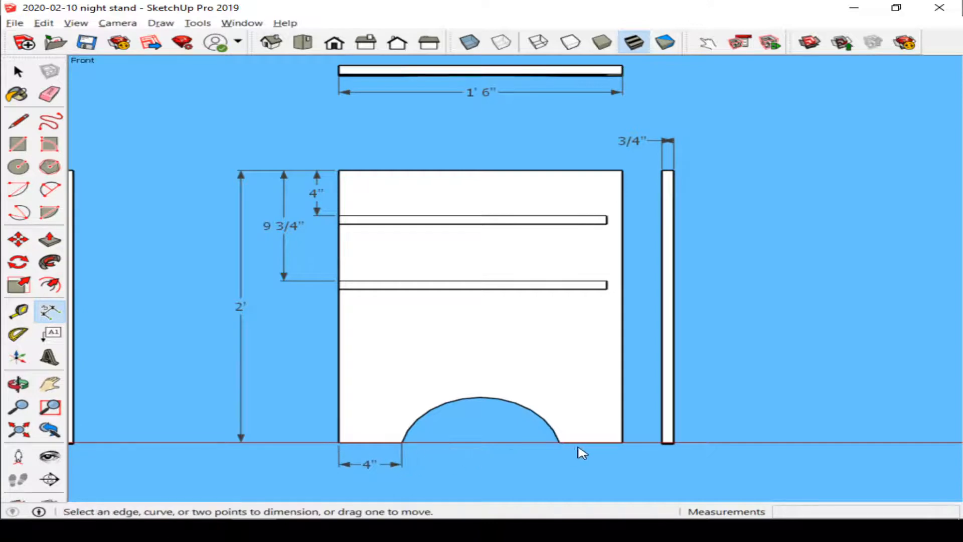
pyautogui.click(559, 442)
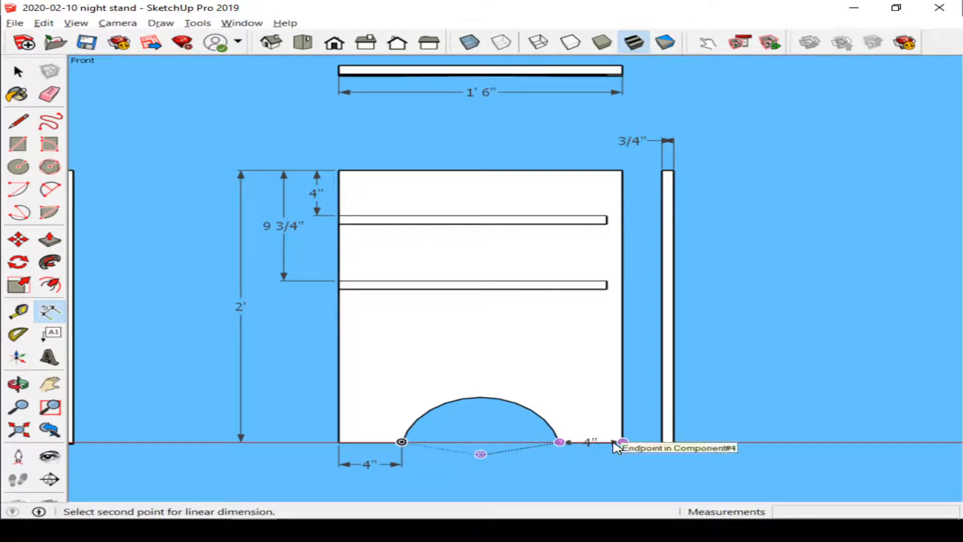
pyautogui.click(622, 441)
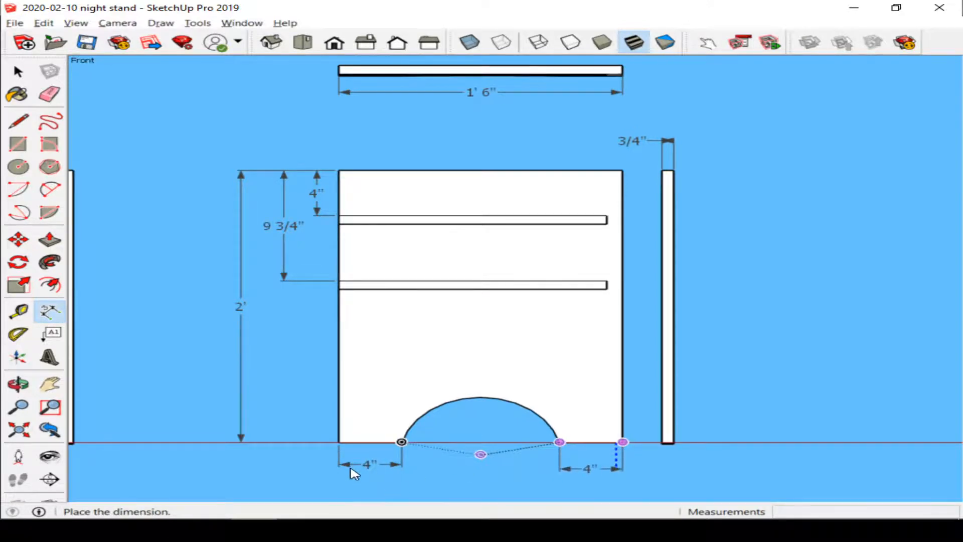
pyautogui.click(391, 468)
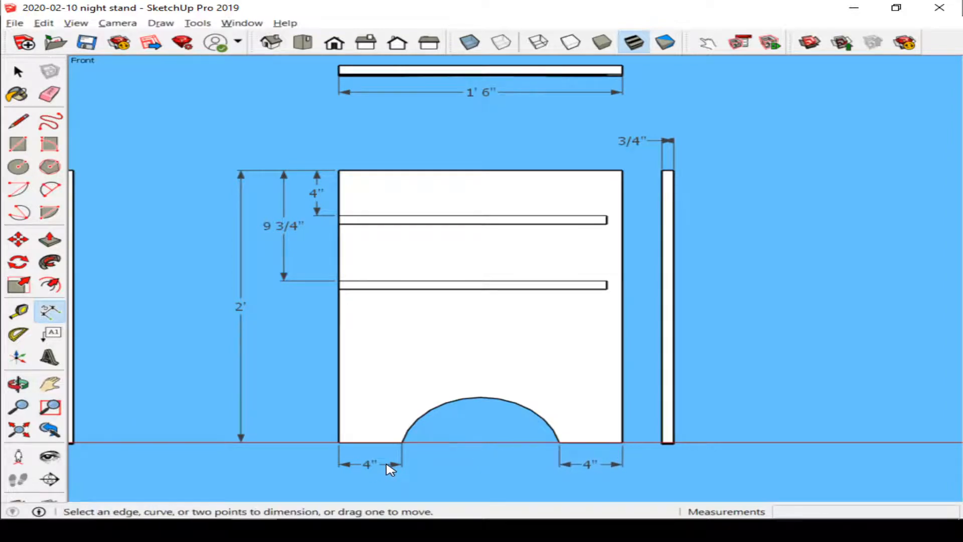
# Step: Dimension the arch cutout's height from its base to its top
pyautogui.click(402, 441)
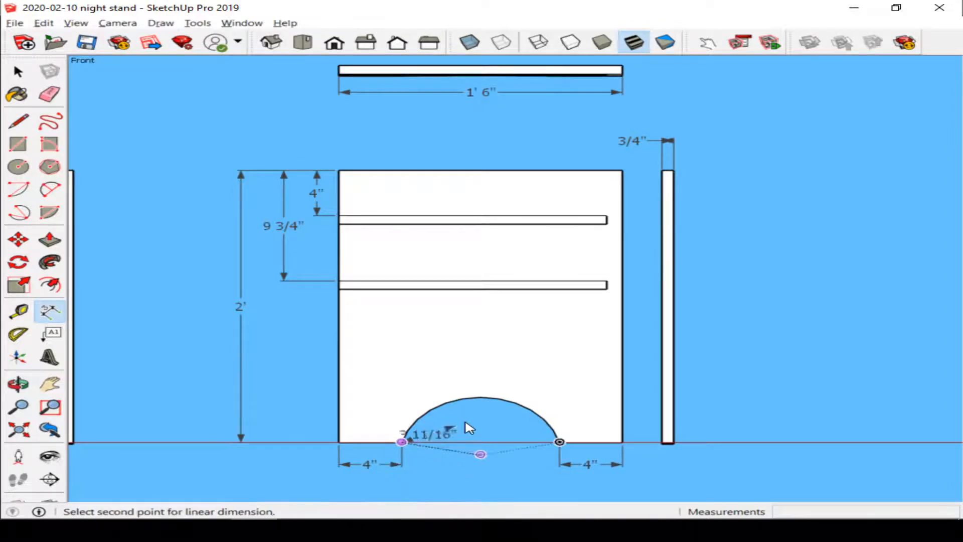
pyautogui.click(480, 397)
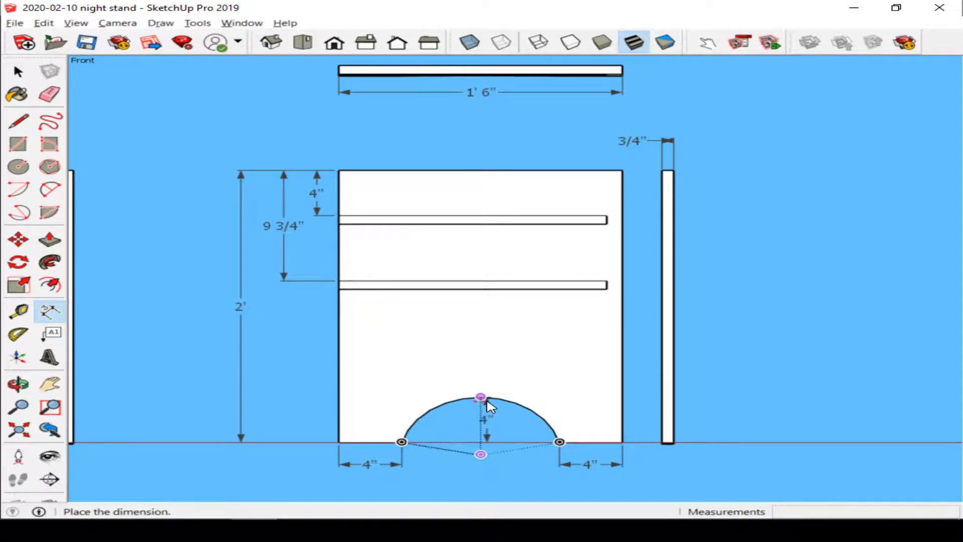
pyautogui.click(484, 401)
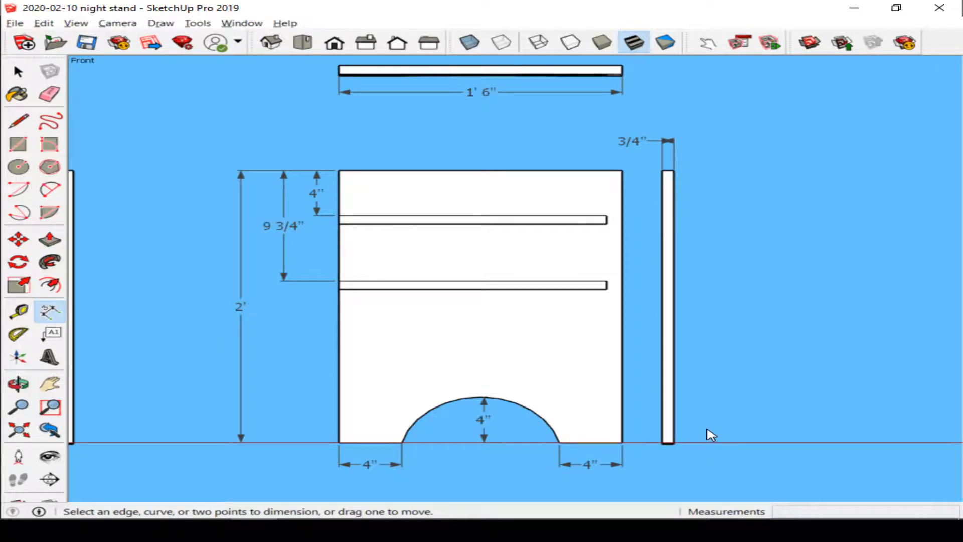
# Step: Copy the assembled stand's upper shelf along the red axis to empty space on the right
pyautogui.scroll(-3, 711, 434)
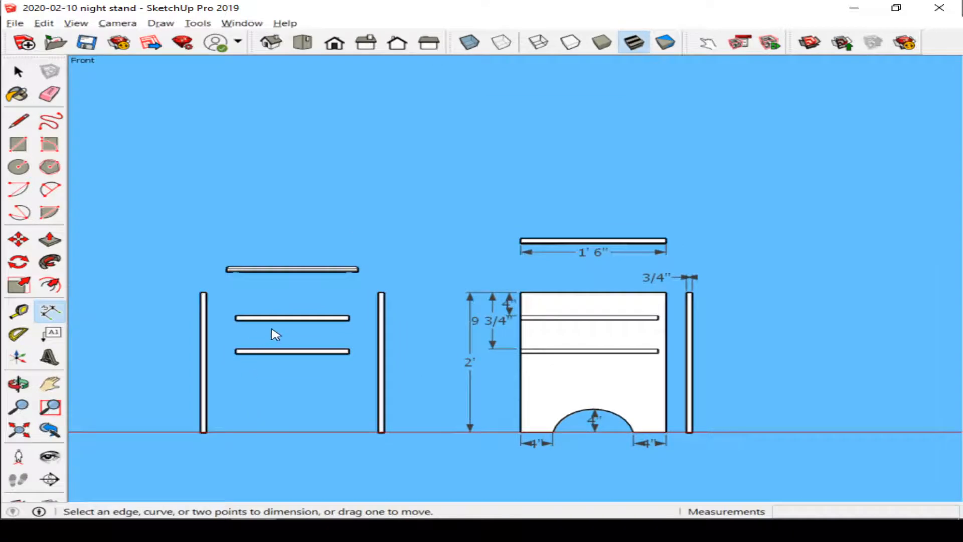
pyautogui.press('space')
pyautogui.press('m')
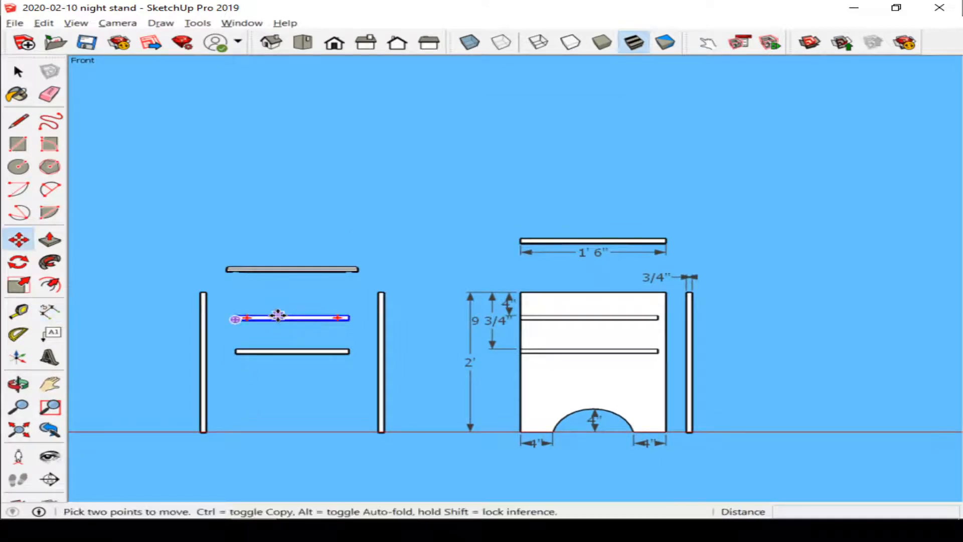
pyautogui.click(278, 317)
pyautogui.press('ctrl')
pyautogui.scroll(-3, 526, 321)
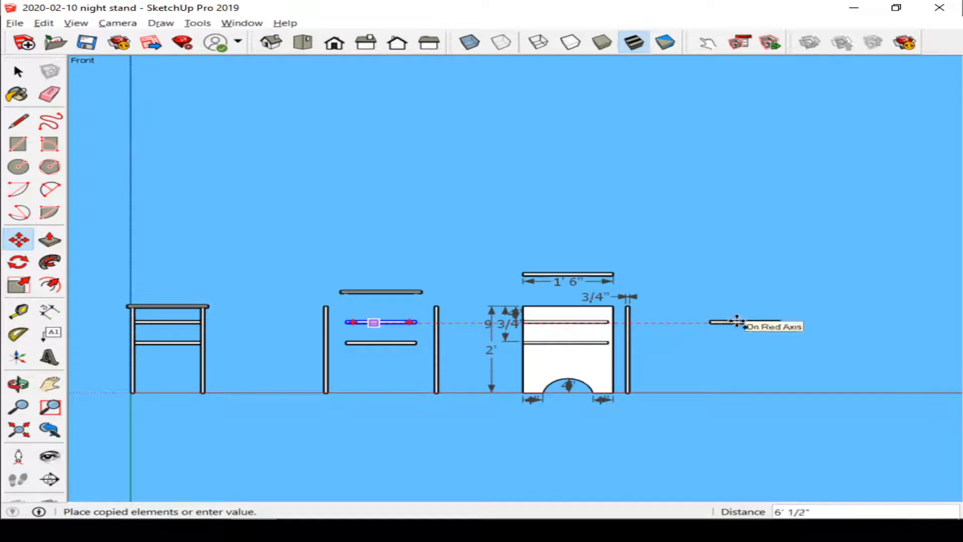
pyautogui.click(738, 321)
# Step: Copy that shelf straight down along the blue axis, about 1' 2" below it
pyautogui.moveTo(817, 322); pyautogui.dragTo(717, 369, button='middle')
pyautogui.scroll(3, 730, 367)
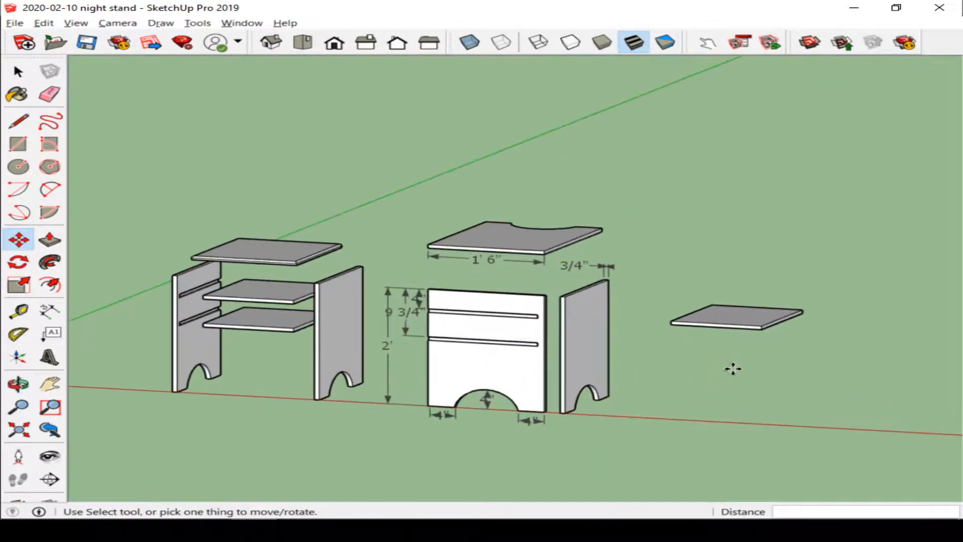
pyautogui.click(763, 330)
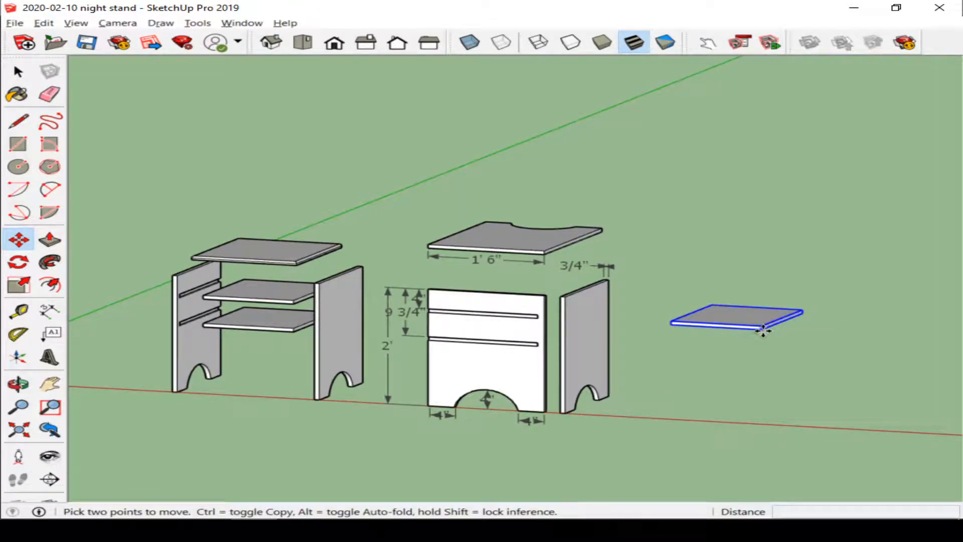
pyautogui.press('ctrl')
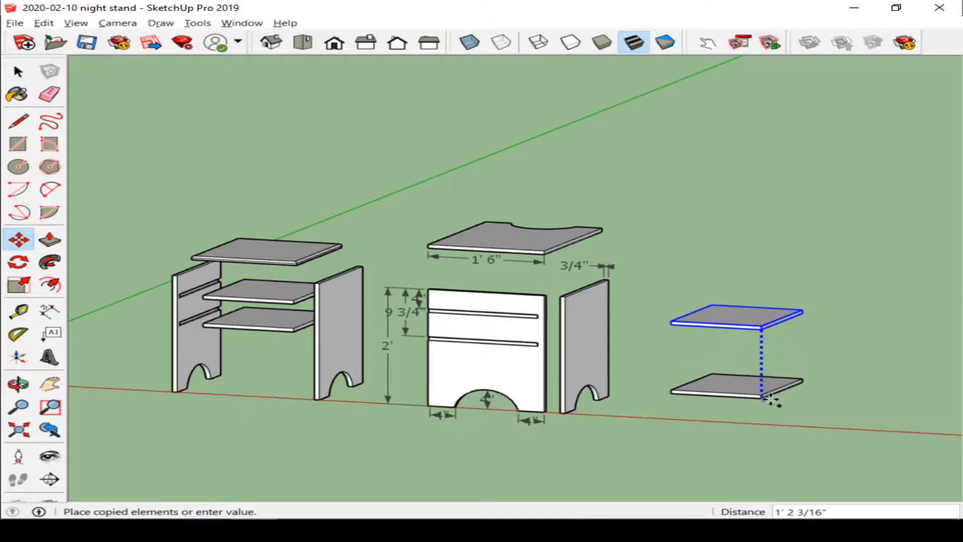
pyautogui.click(769, 397)
# Step: Rotate the lower shelf copy upright so it stands as a vertical panel
pyautogui.scroll(3, 792, 388)
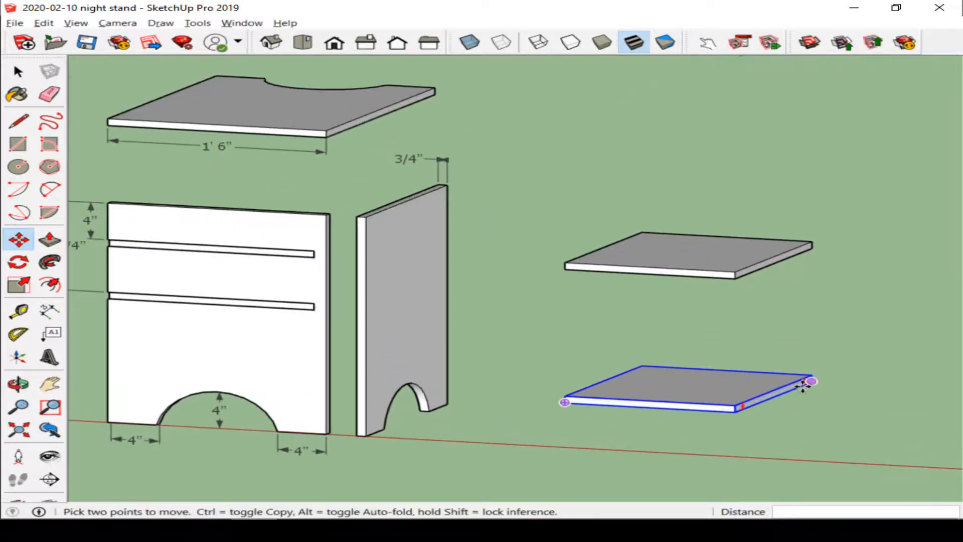
pyautogui.click(804, 381)
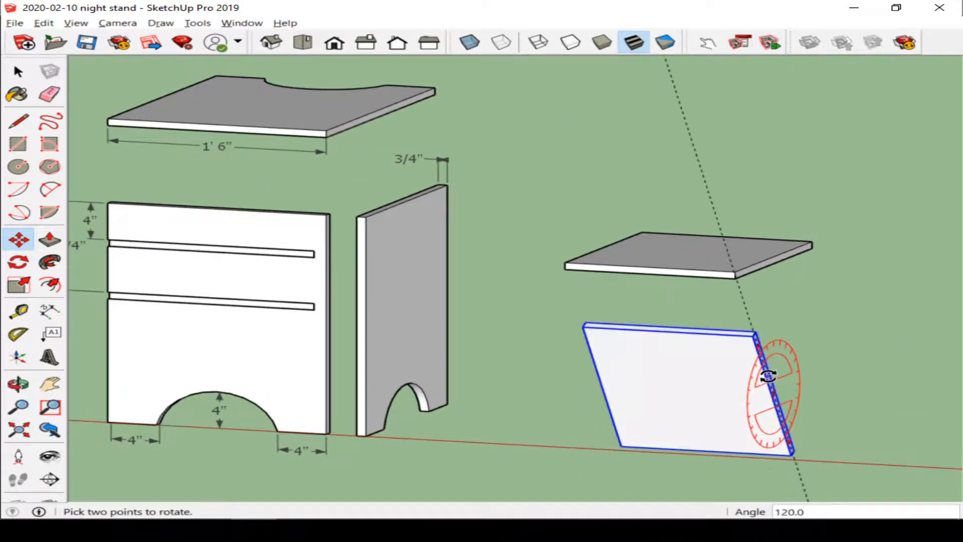
pyautogui.click(771, 372)
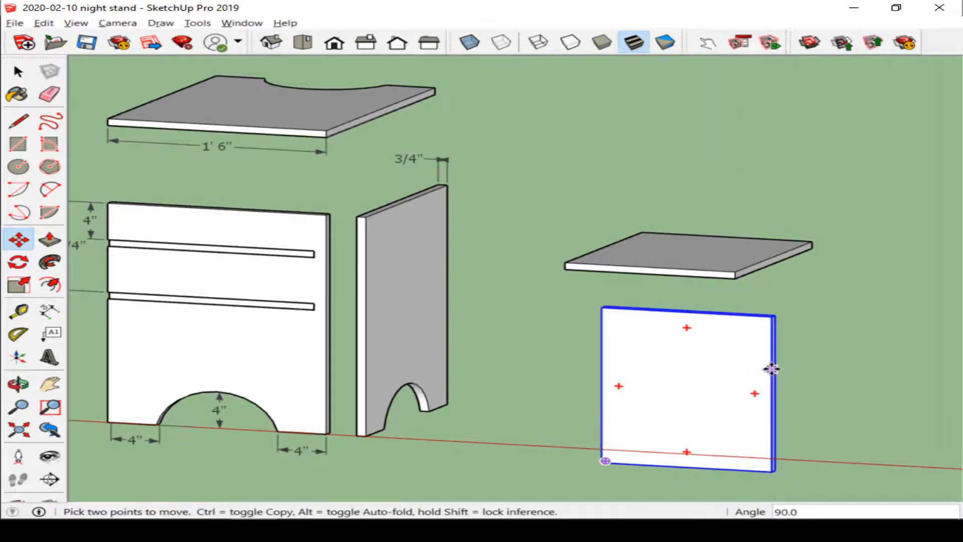
# Step: Reposition the upright panel, raising its base level with the side panel's bottom edge
pyautogui.click(773, 321)
pyautogui.click(734, 278)
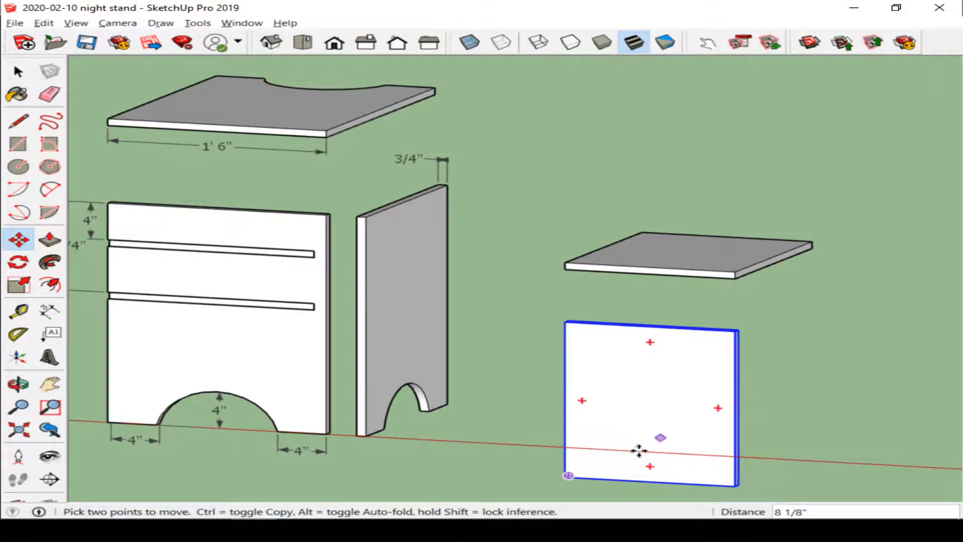
pyautogui.click(569, 476)
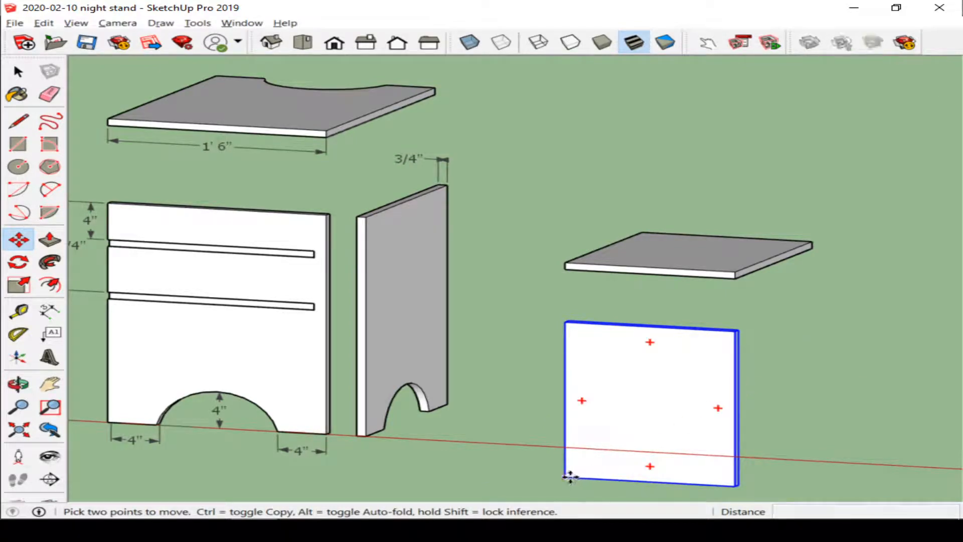
pyautogui.click(365, 435)
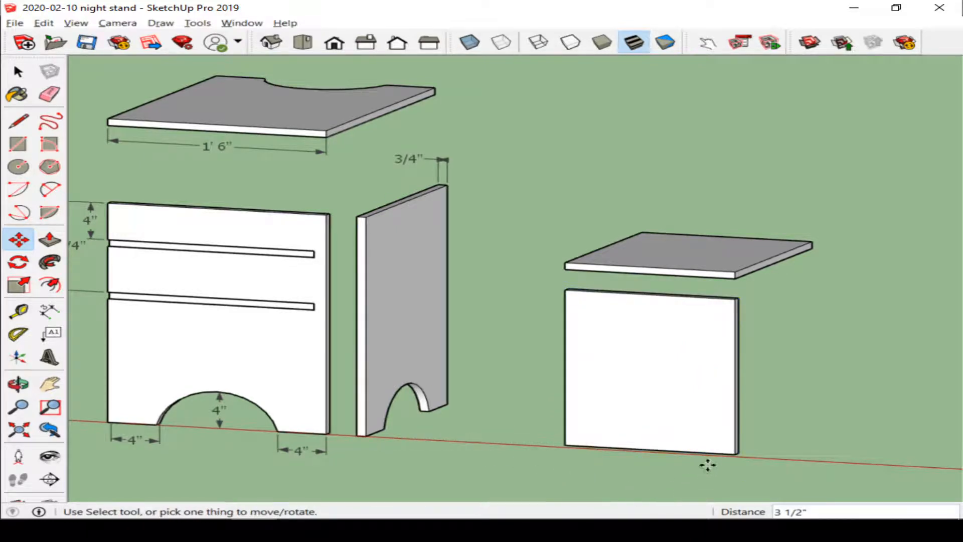
# Step: Copy the upright panel along the red axis to the right, about 1' 6" away
pyautogui.click(734, 453)
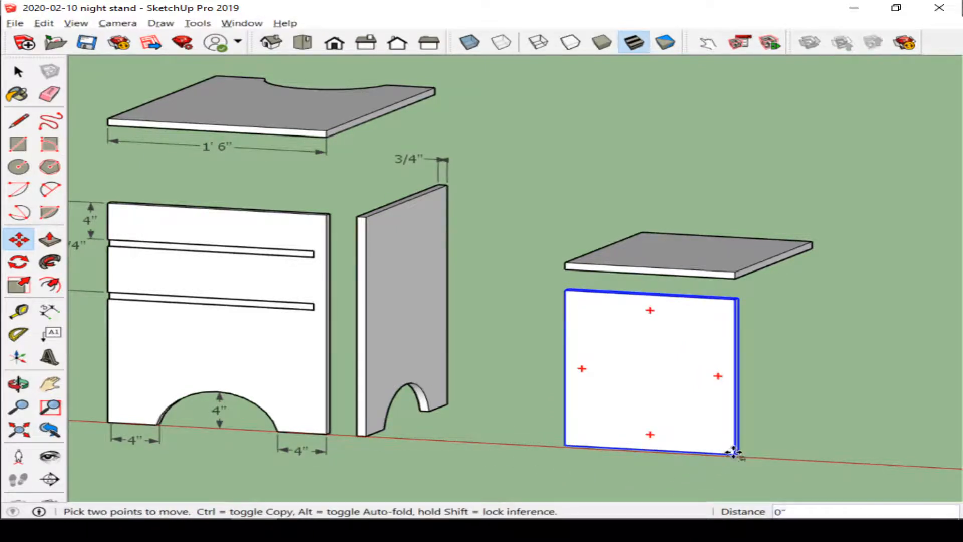
pyautogui.press('ctrl')
pyautogui.scroll(-1, 892, 455)
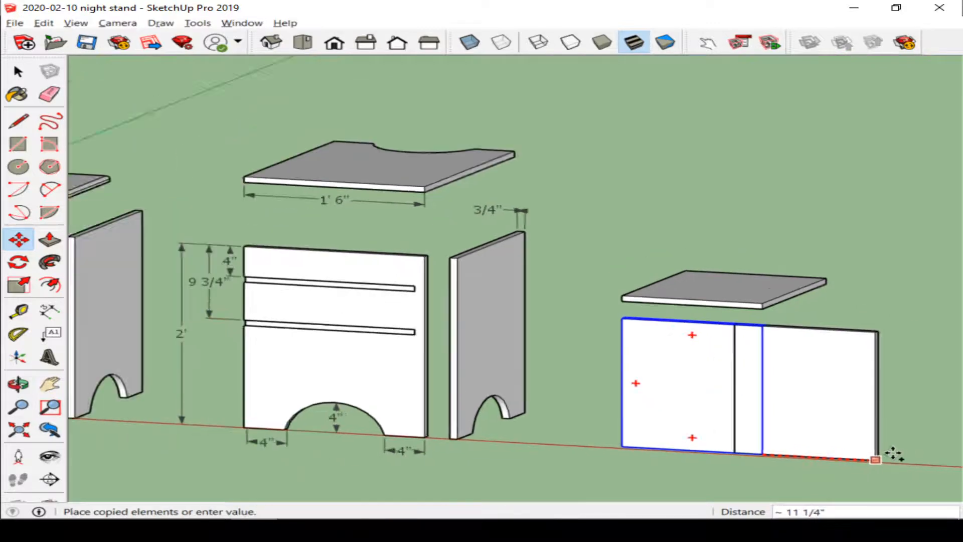
pyautogui.scroll(-1, 892, 455)
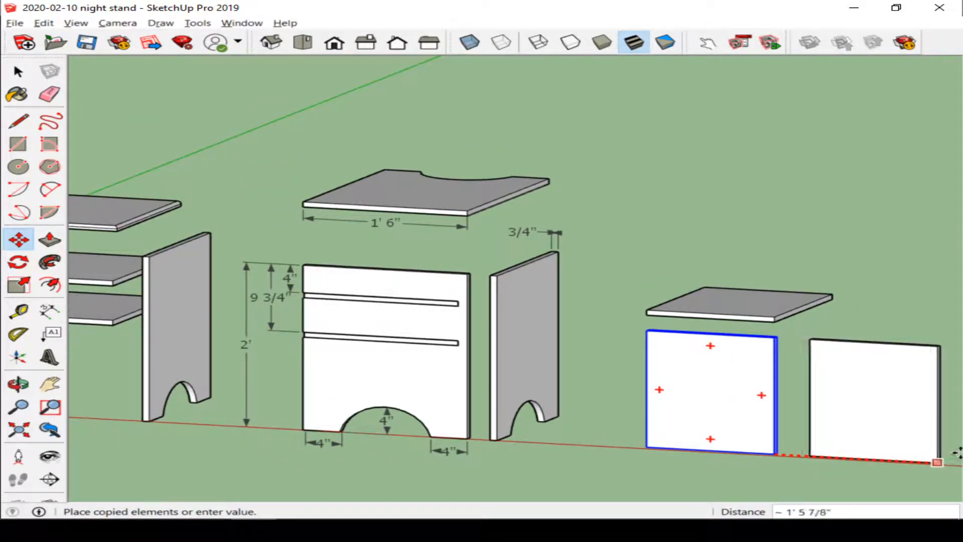
pyautogui.click(955, 453)
# Step: Rotate the copied panel 90° about the vertical axis so it stands as a narrow side panel
pyautogui.moveTo(905, 426); pyautogui.dragTo(879, 499, button='middle')
pyautogui.scroll(3, 867, 396)
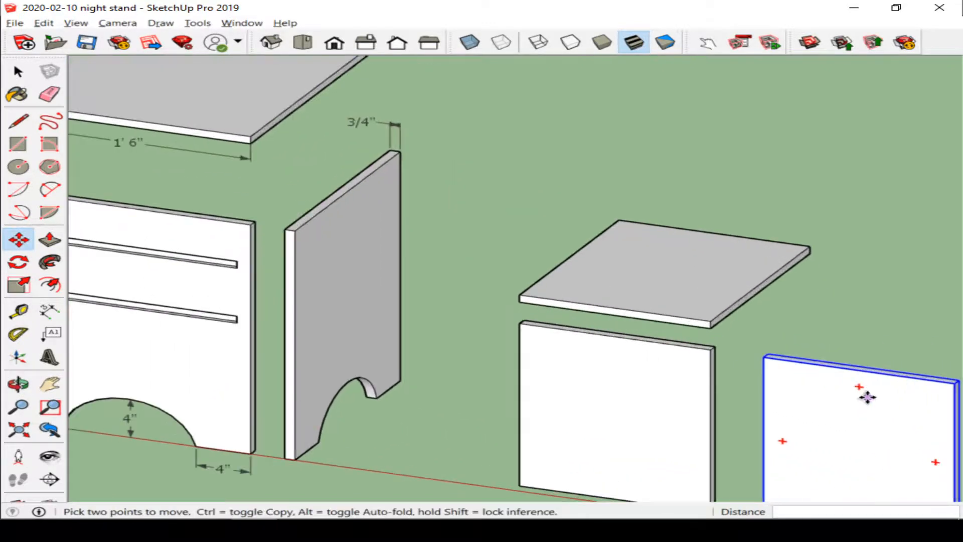
pyautogui.press('q')
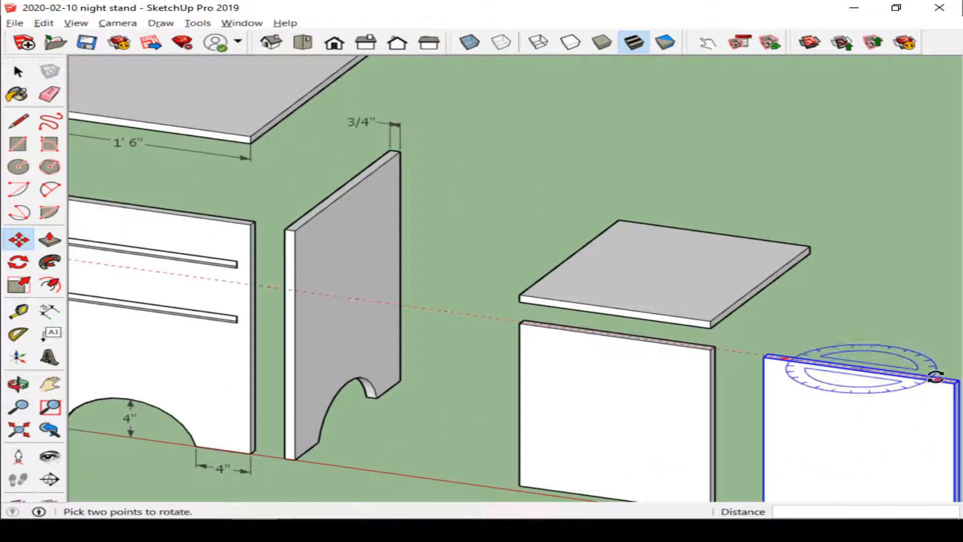
pyautogui.click(935, 376)
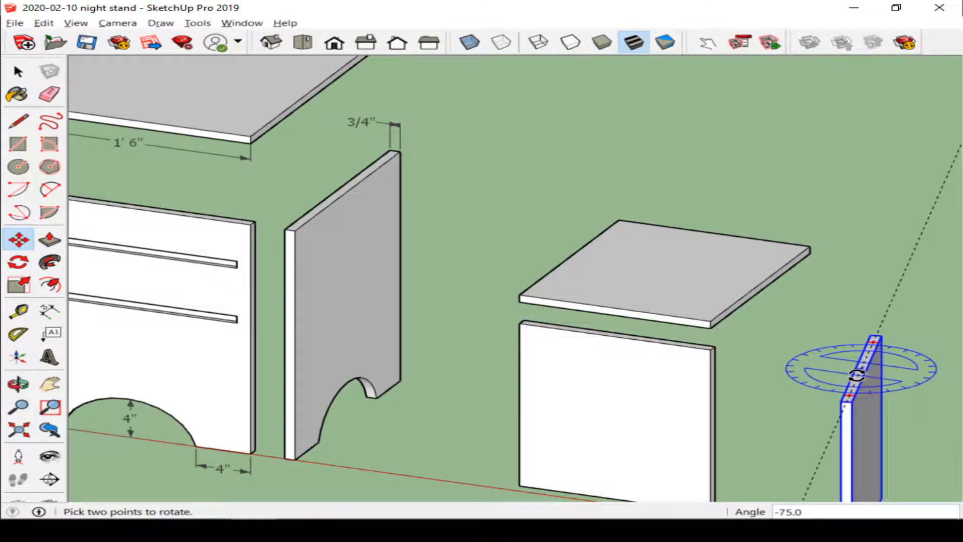
pyautogui.click(850, 375)
# Step: Move the side panel next to the right edge of the back panel copy
pyautogui.press('m')
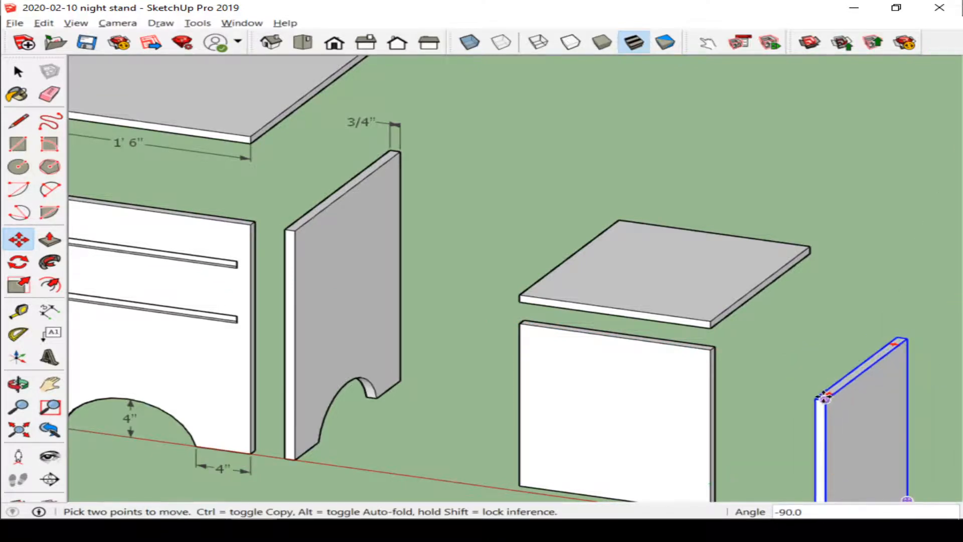
pyautogui.click(818, 398)
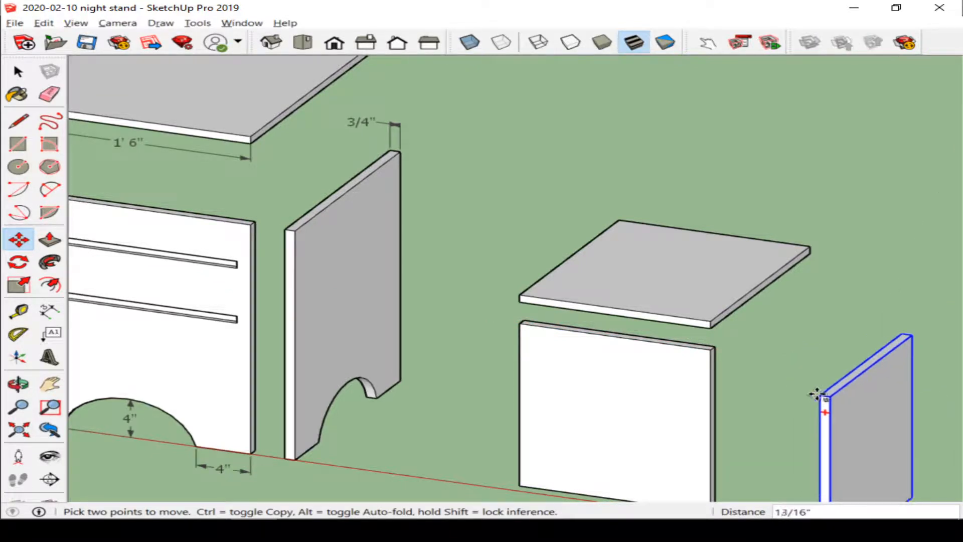
pyautogui.click(703, 348)
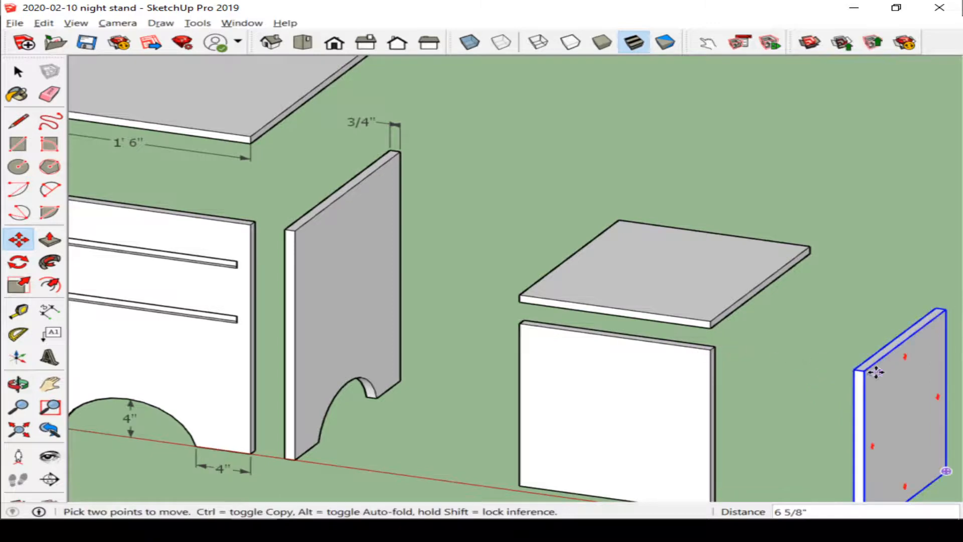
pyautogui.click(858, 371)
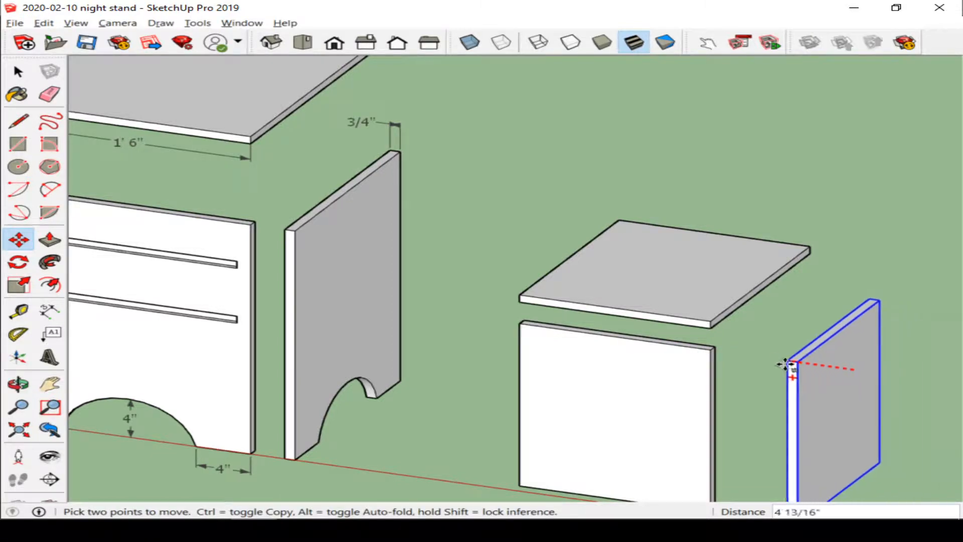
pyautogui.click(782, 362)
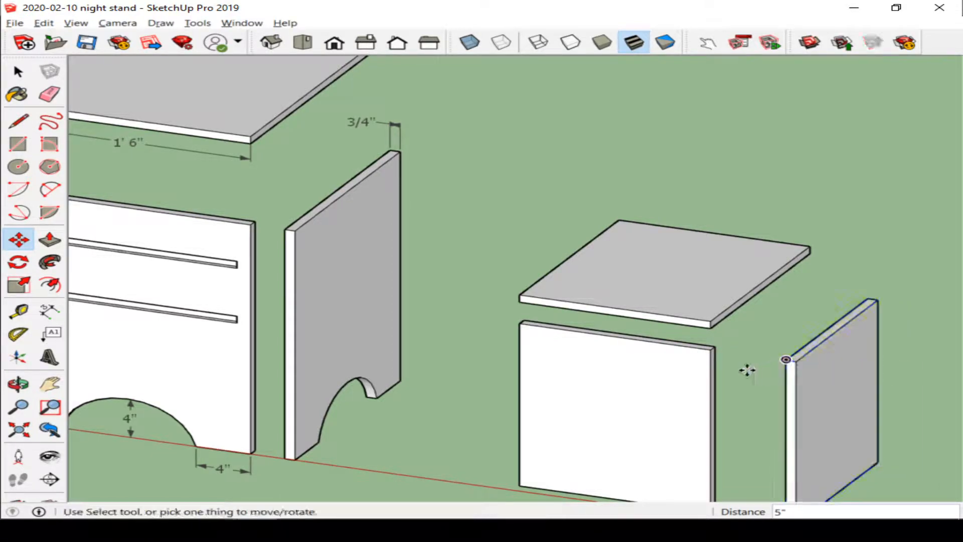
# Step: In front view, dimension the back panel copy's width and height
pyautogui.click(334, 42)
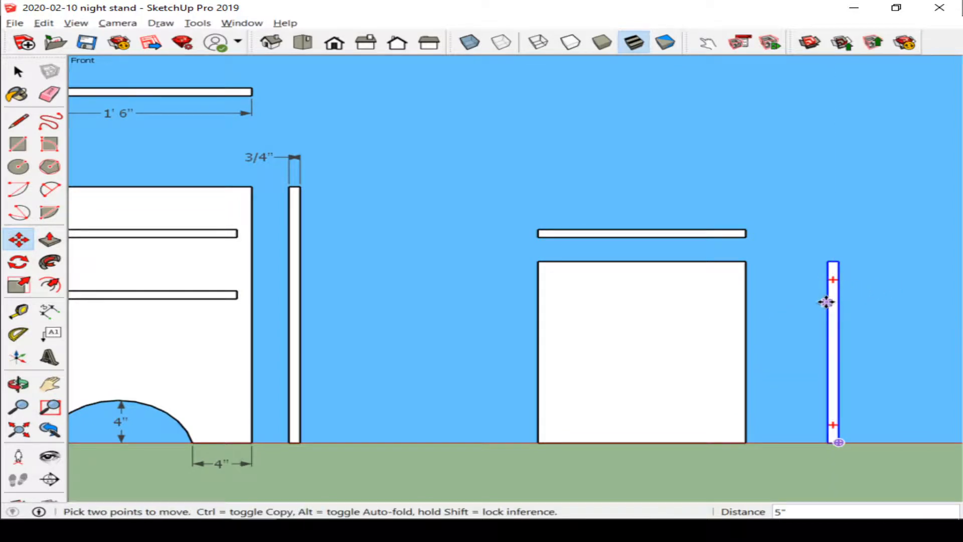
pyautogui.press('d')
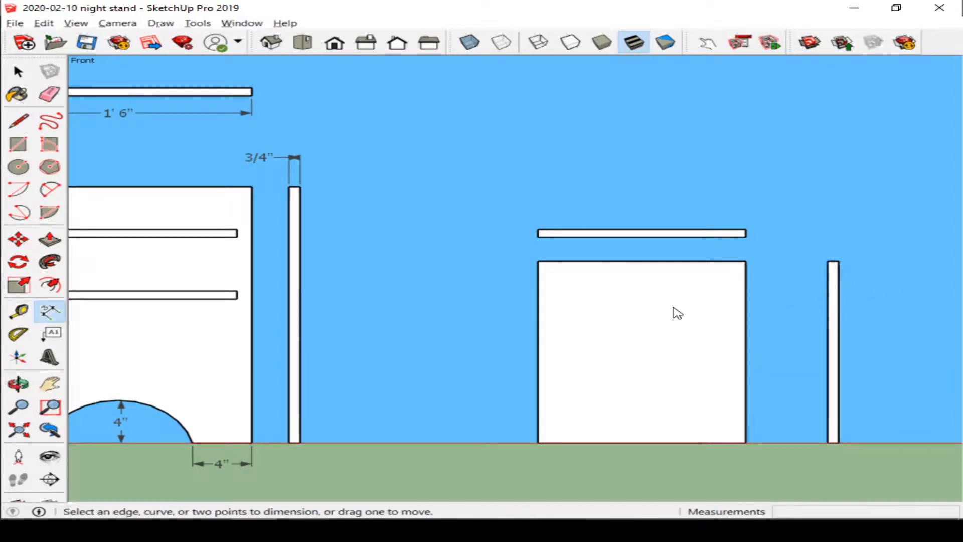
pyautogui.click(538, 262)
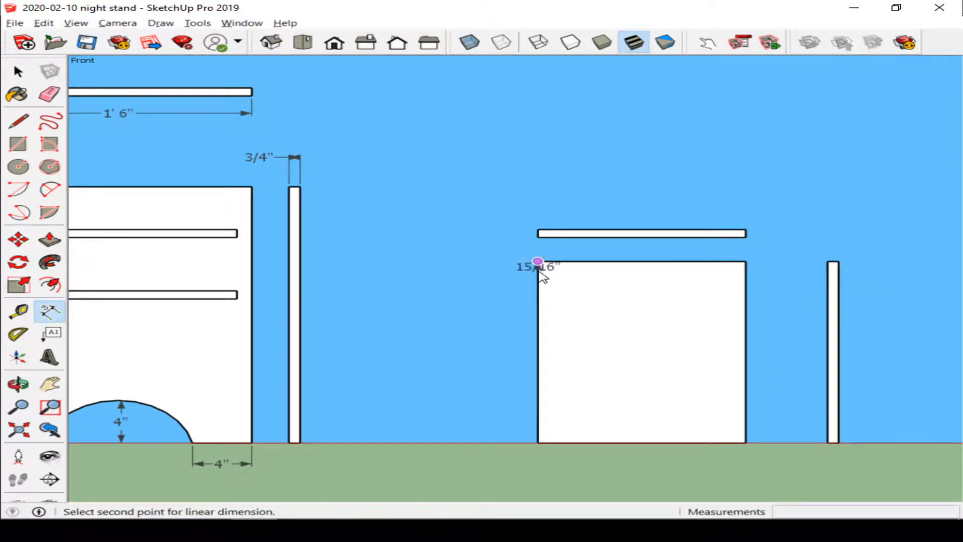
pyautogui.click(744, 261)
pyautogui.click(724, 248)
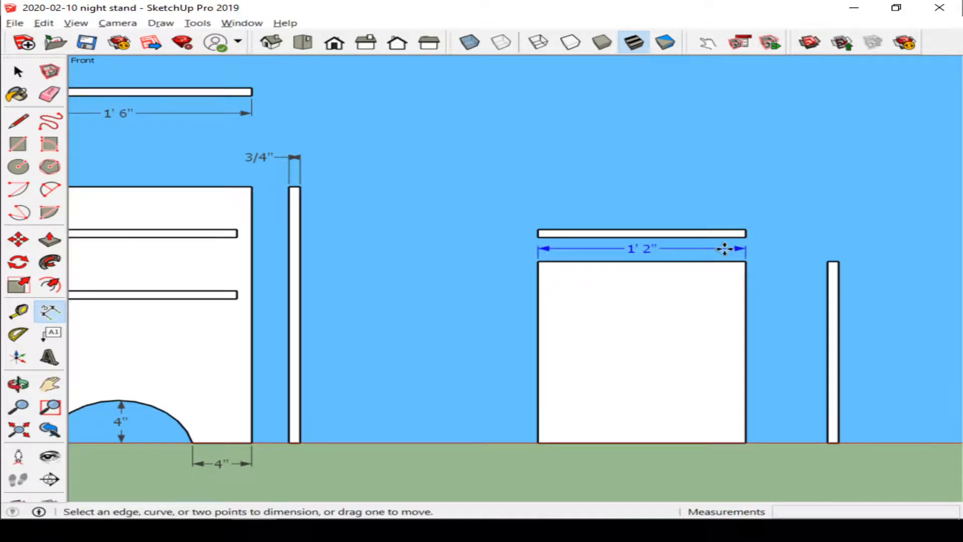
pyautogui.click(746, 262)
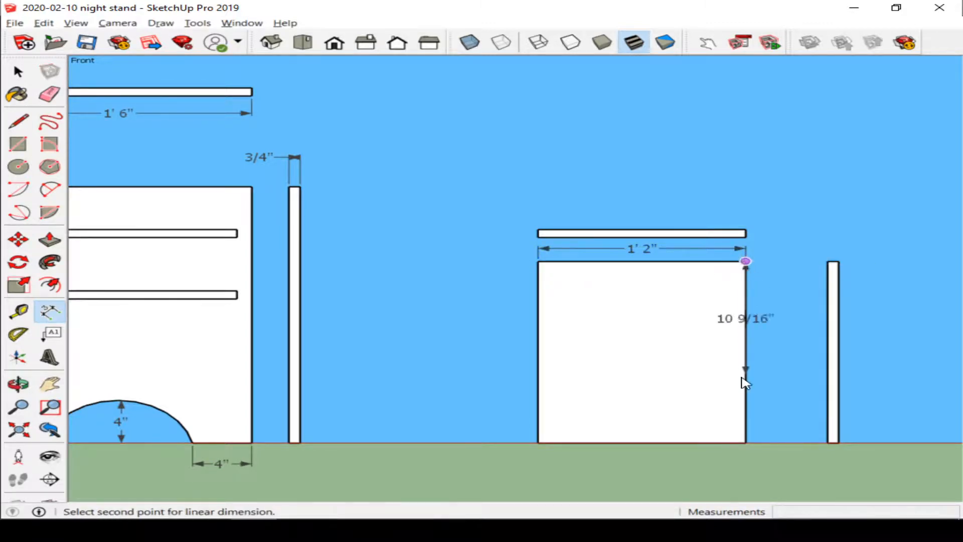
pyautogui.click(745, 442)
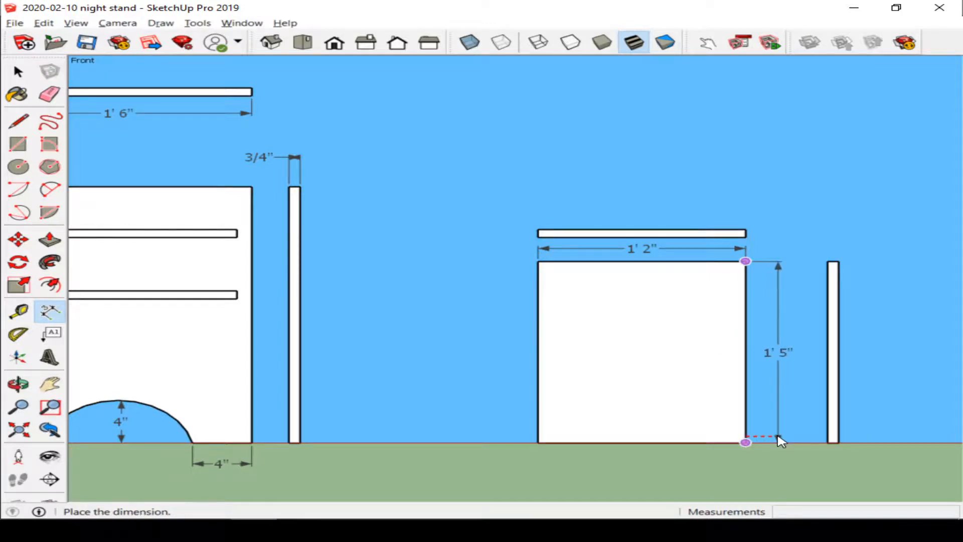
pyautogui.click(781, 440)
# Step: Dimension the side panel's thickness with its text positioned outside, and save the model
pyautogui.click(827, 261)
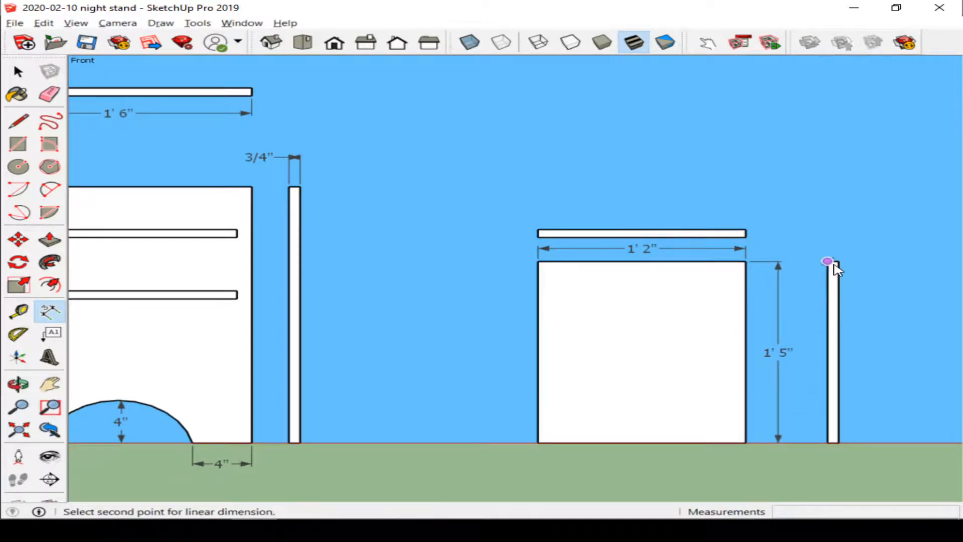
pyautogui.click(839, 262)
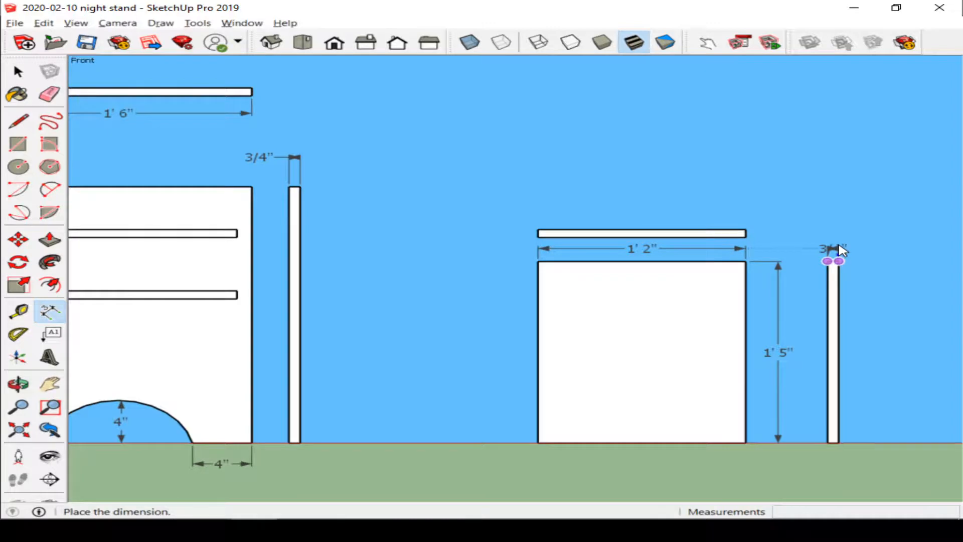
pyautogui.click(841, 249)
pyautogui.rightClick(817, 251)
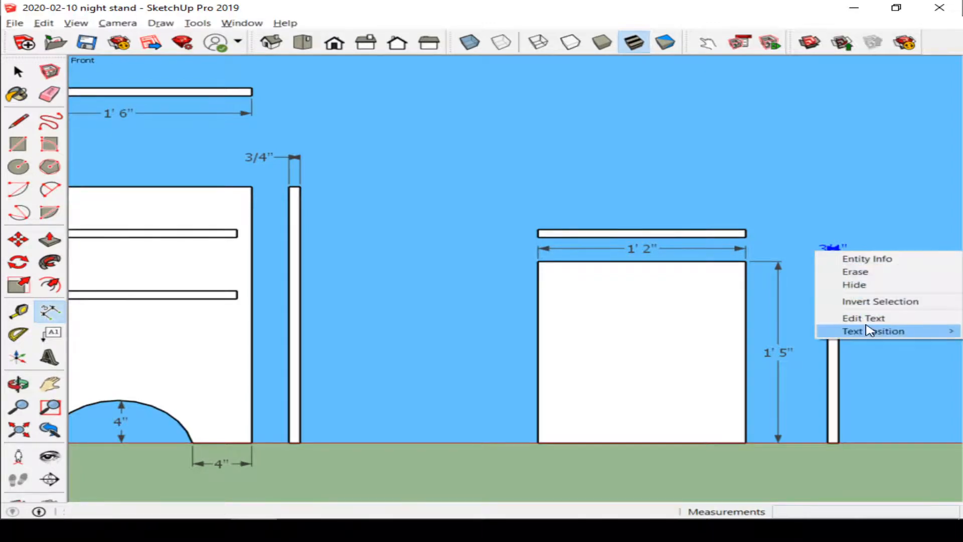
pyautogui.moveTo(870, 331)
pyautogui.click(784, 331)
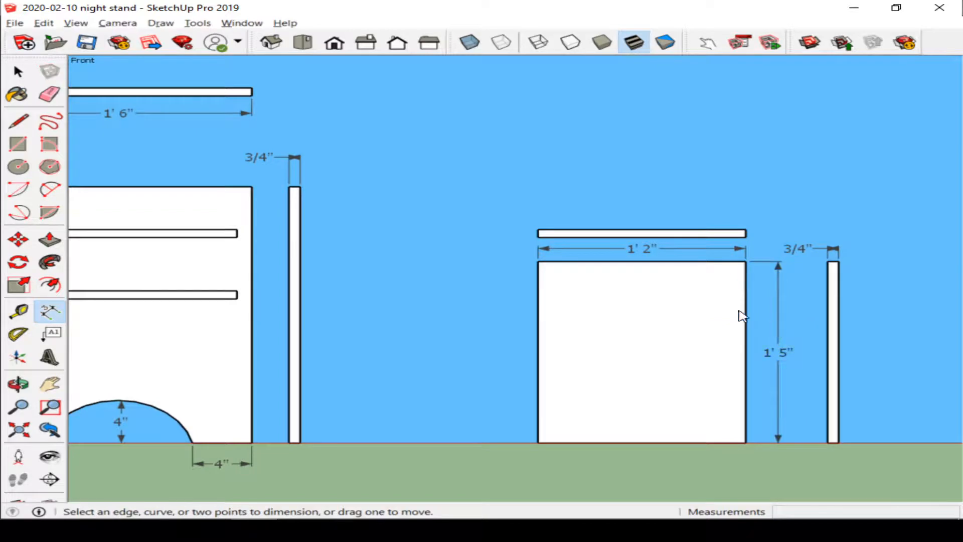
pyautogui.click(86, 43)
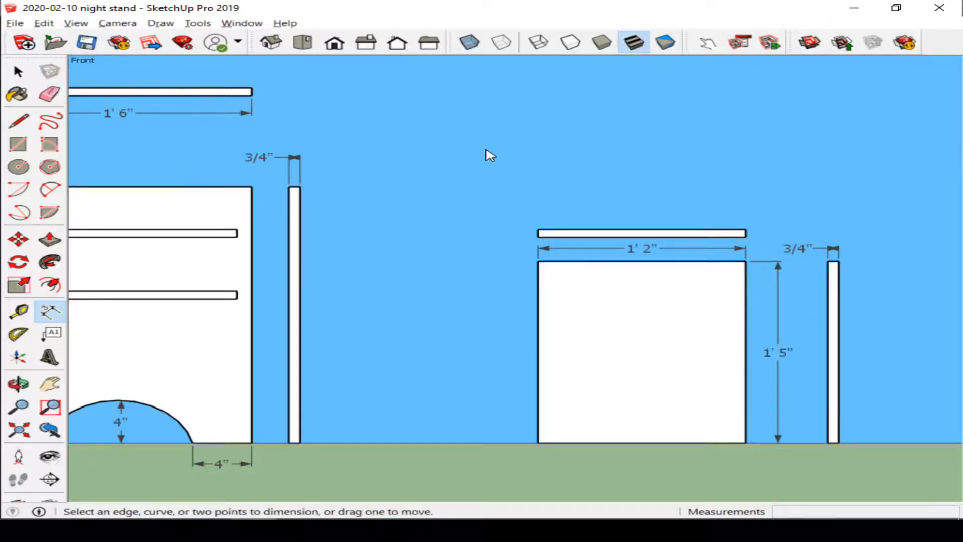
# Step: Copy the left assembly's top shelf along the red axis to empty space on the far right
pyautogui.scroll(-5, 727, 205)
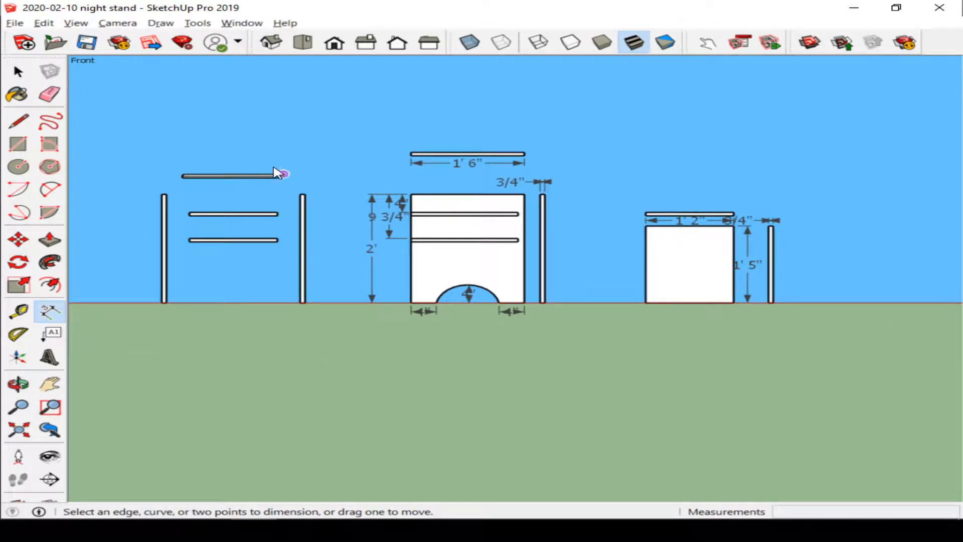
pyautogui.press('m')
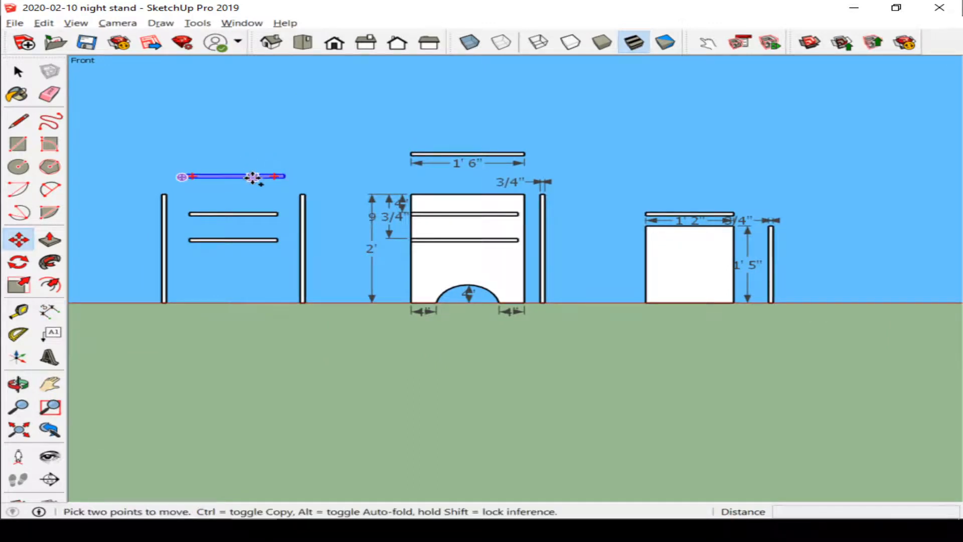
pyautogui.press('ctrl')
pyautogui.click(252, 176)
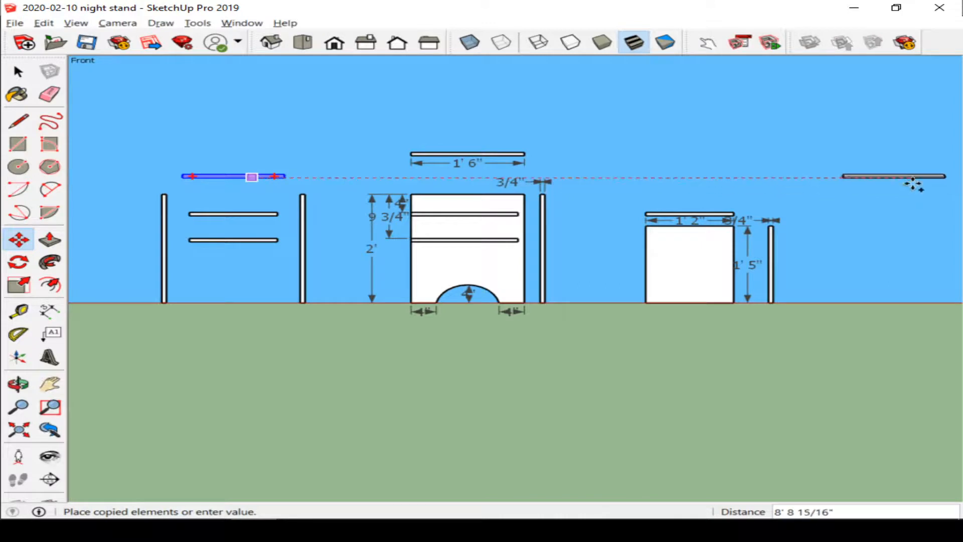
pyautogui.click(917, 181)
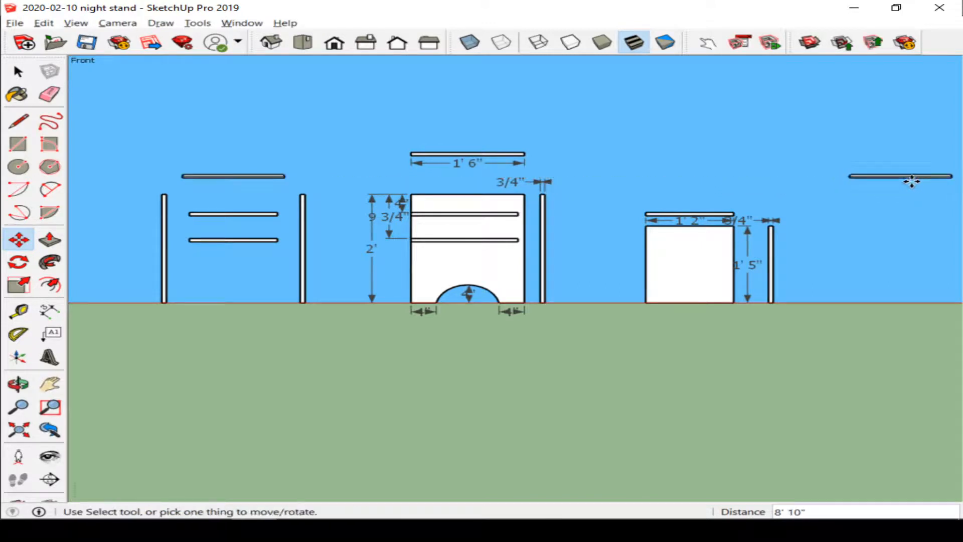
# Step: Copy that shelf straight down along the blue axis, about 1' 5" below it
pyautogui.scroll(-4, 749, 203)
pyautogui.moveTo(832, 182); pyautogui.dragTo(853, 217, button='middle')
pyautogui.scroll(5, 781, 226)
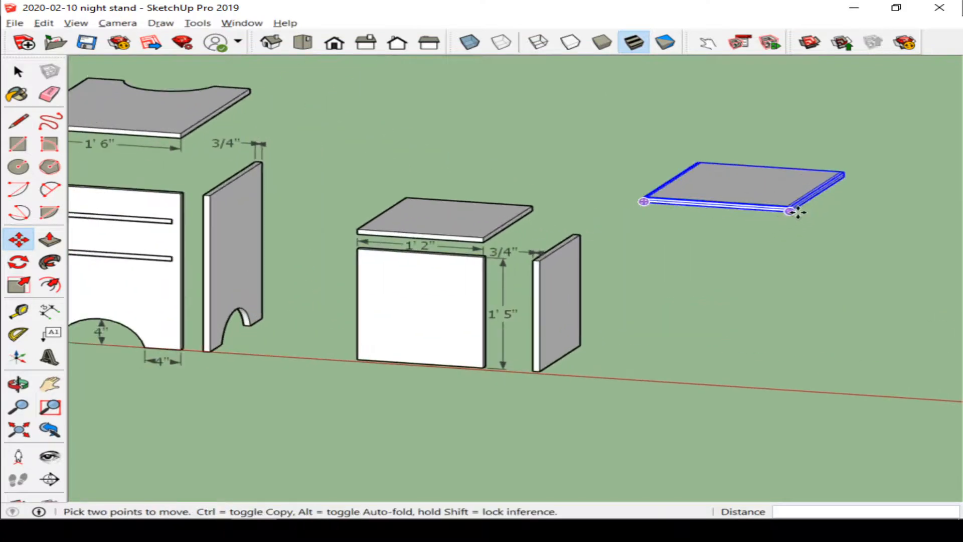
pyautogui.click(795, 212)
pyautogui.press('ctrl')
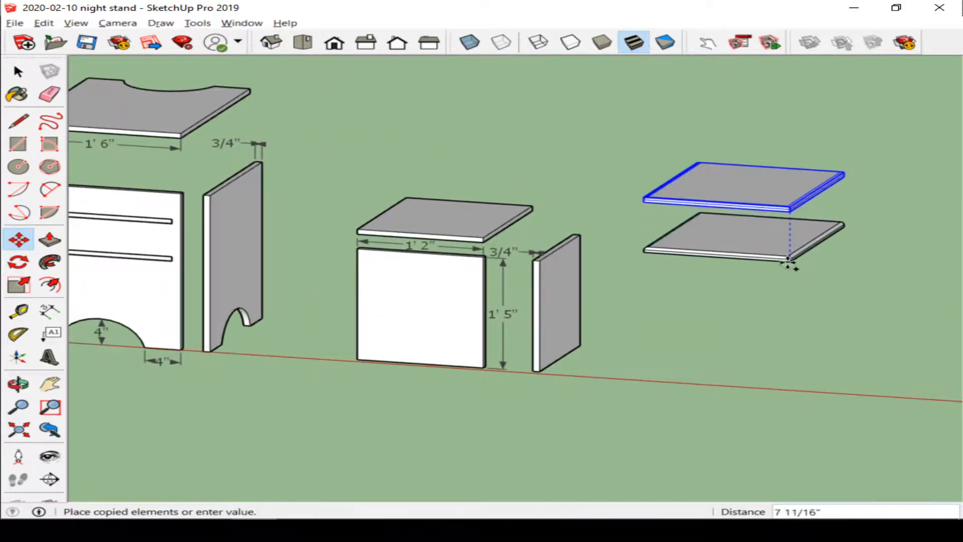
pyautogui.click(787, 323)
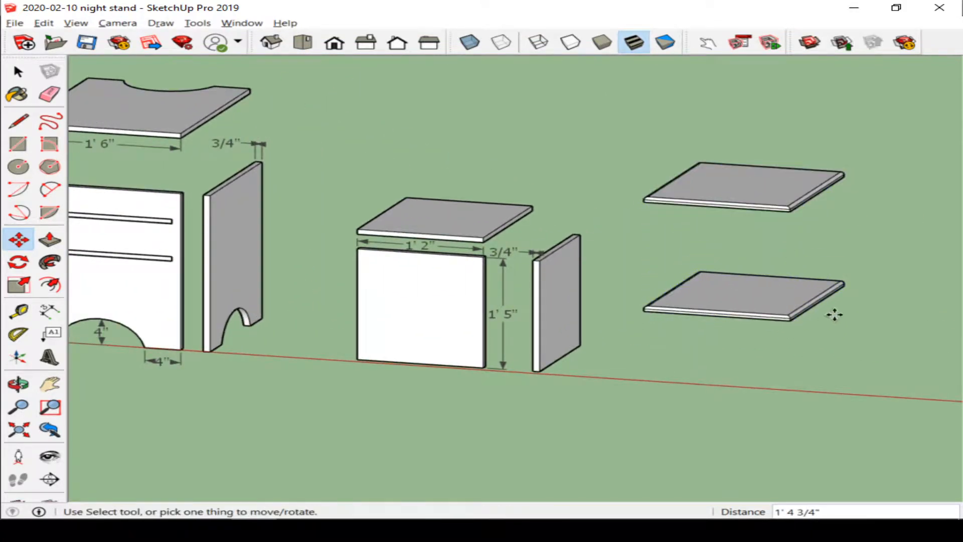
# Step: Rotate the lower shelf copy 90° so it stands upright as a vertical panel
pyautogui.scroll(3, 832, 308)
pyautogui.moveTo(823, 279); pyautogui.dragTo(657, 288, button='middle')
pyautogui.press('q')
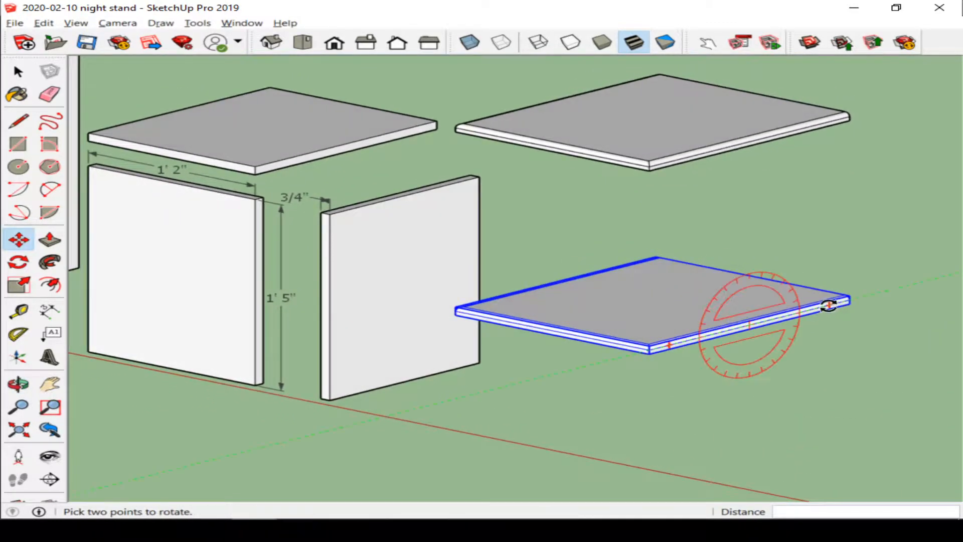
pyautogui.click(828, 305)
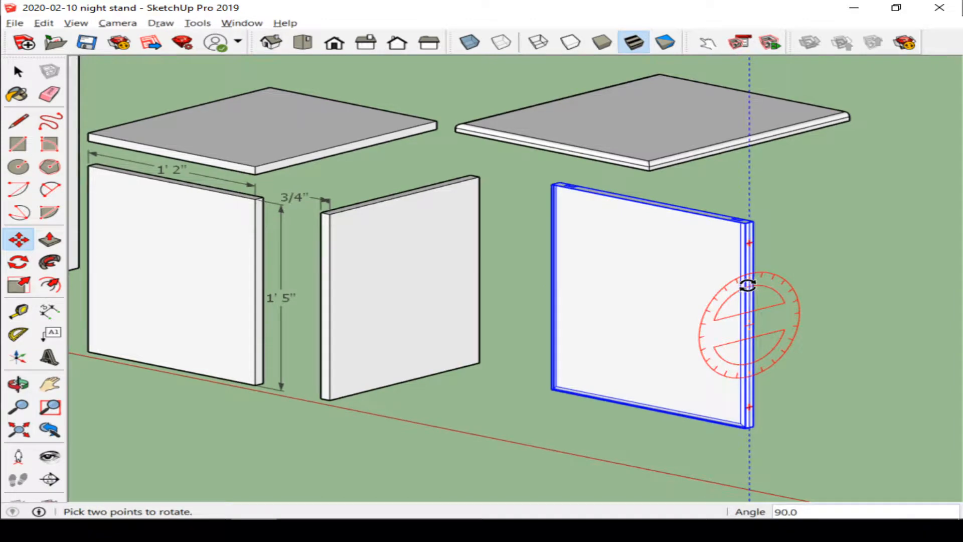
# Step: Move the upright panel so its top edge meets the side panel's top corner
pyautogui.press('m')
pyautogui.scroll(3, 758, 241)
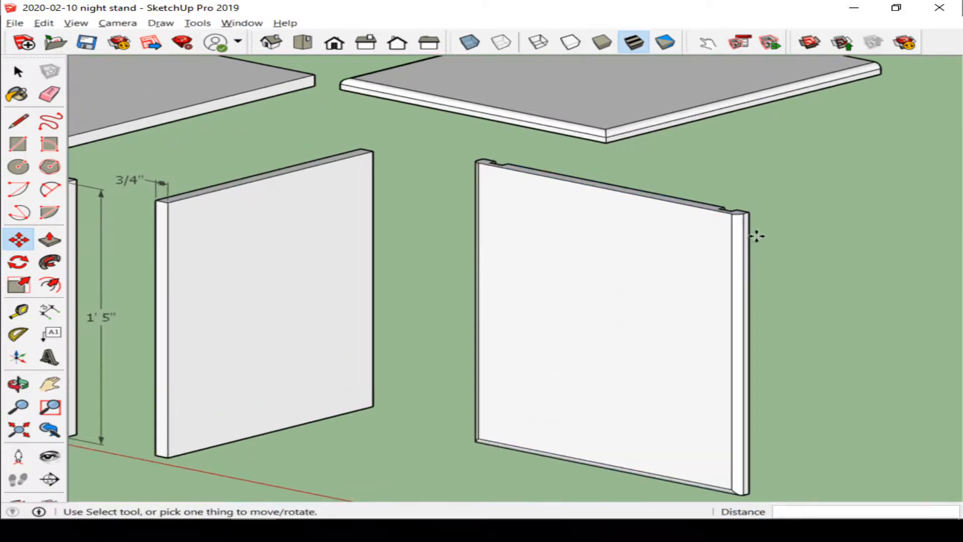
pyautogui.scroll(2, 572, 200)
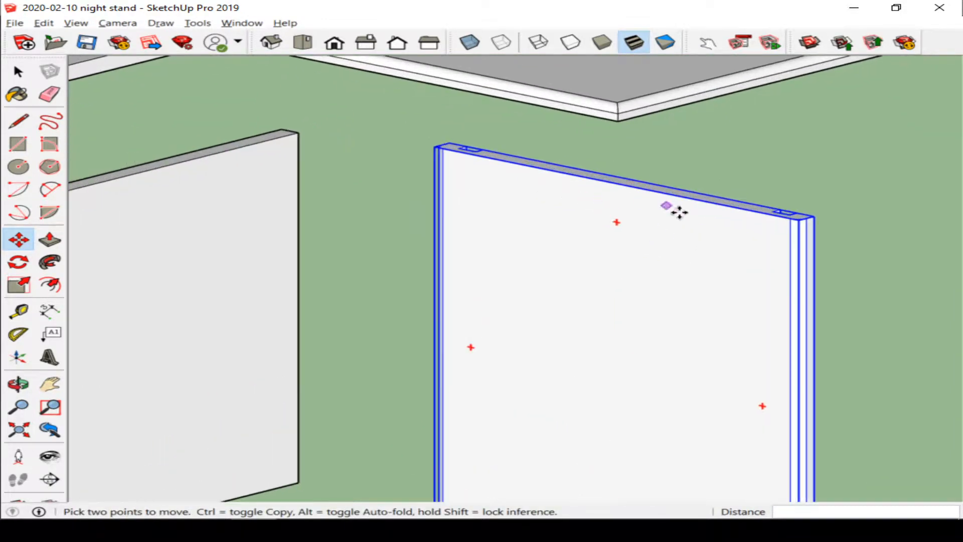
pyautogui.click(609, 182)
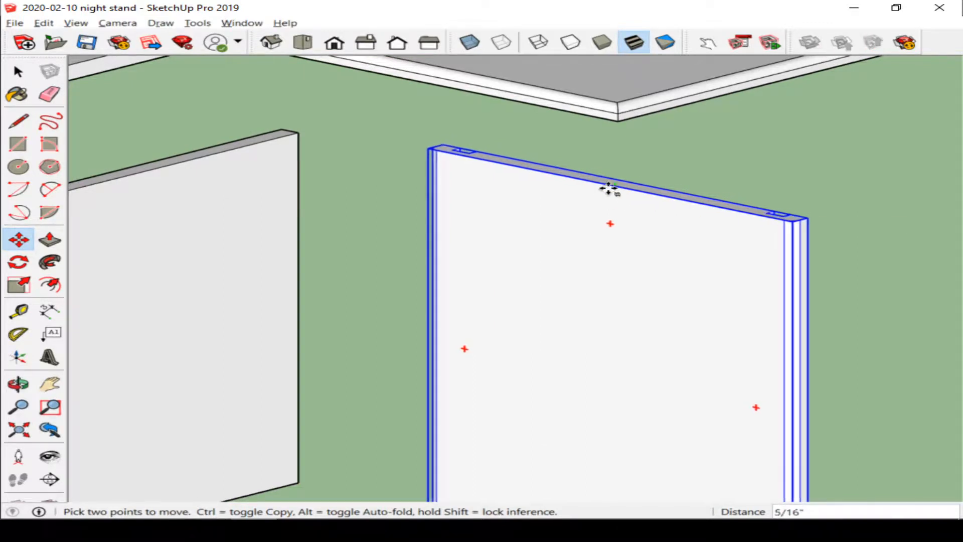
pyautogui.scroll(-3, 609, 182)
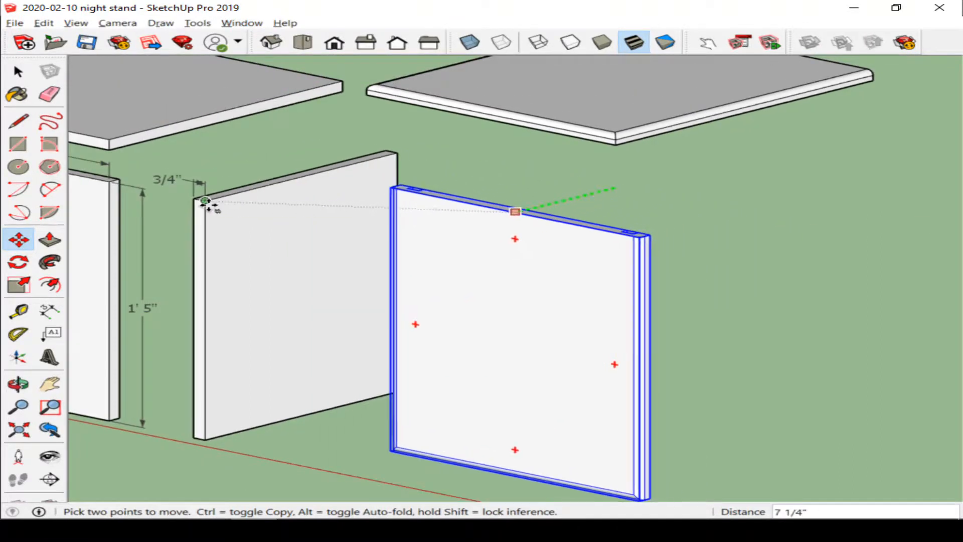
pyautogui.click(206, 202)
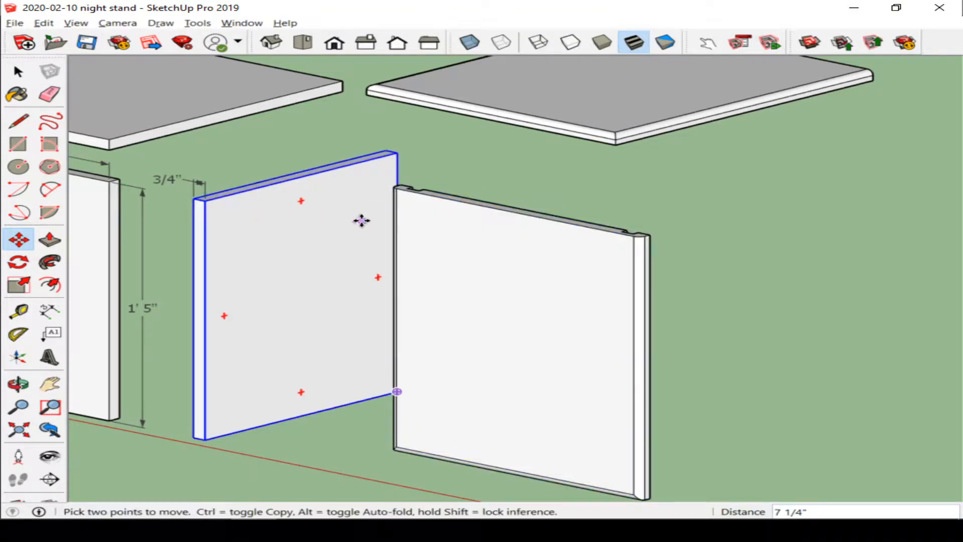
# Step: Move the top along the green axis so it lines up with the upright panel's top corner
pyautogui.moveTo(361, 220); pyautogui.dragTo(280, 227, button='middle')
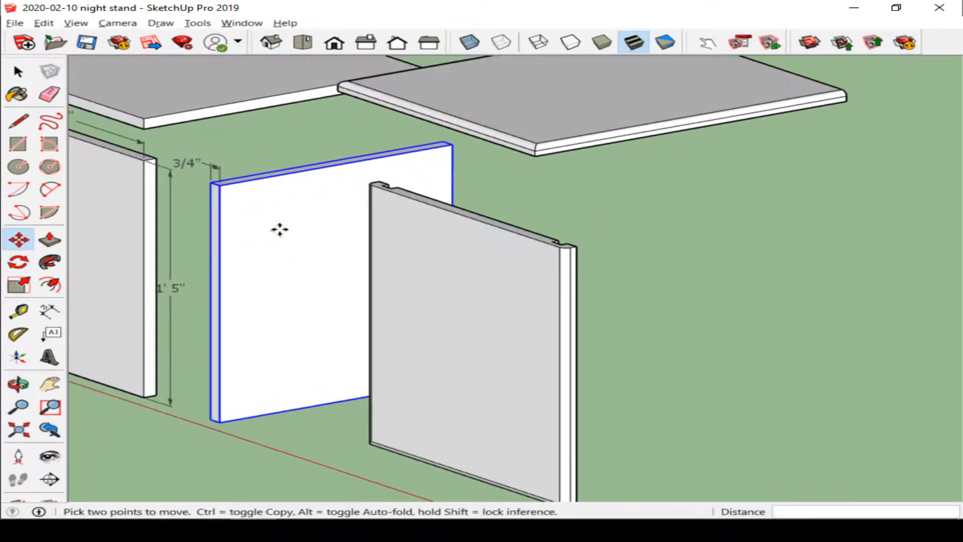
pyautogui.click(535, 155)
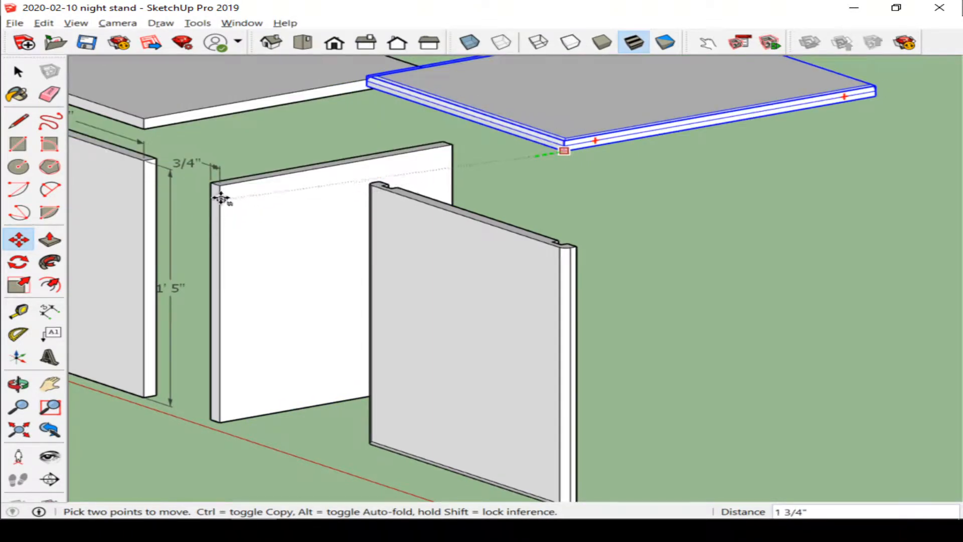
pyautogui.click(221, 190)
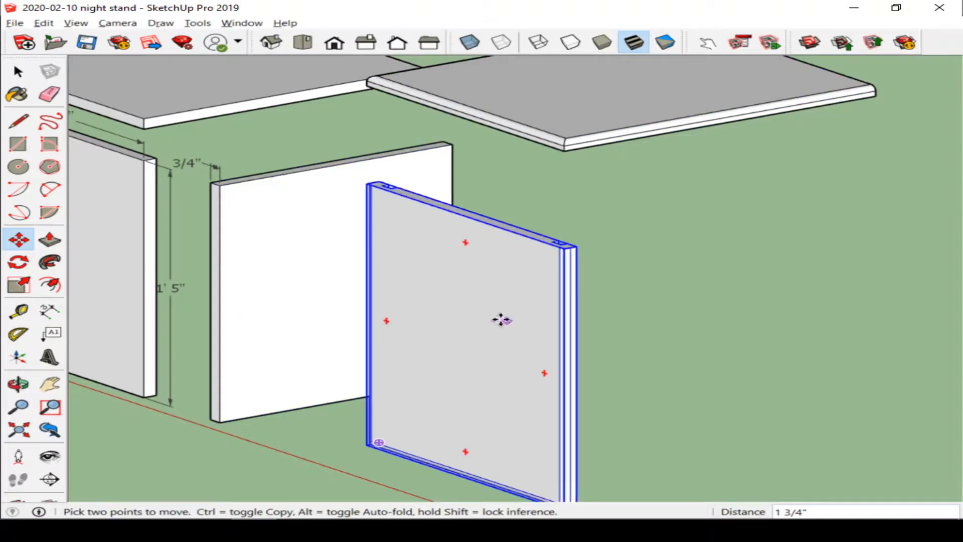
# Step: Copy the right side panel along the red axis about 1' 10" to empty space
pyautogui.click(577, 246)
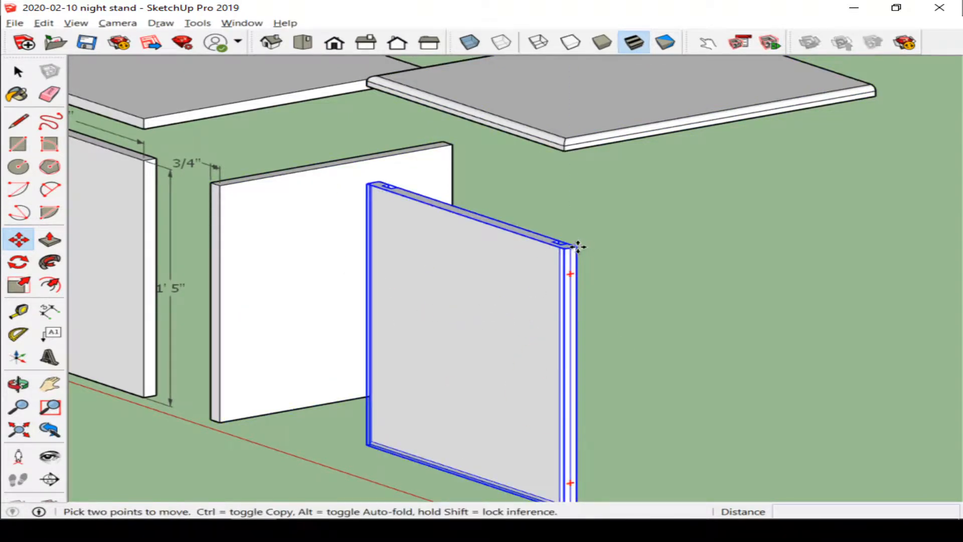
pyautogui.press('ctrl')
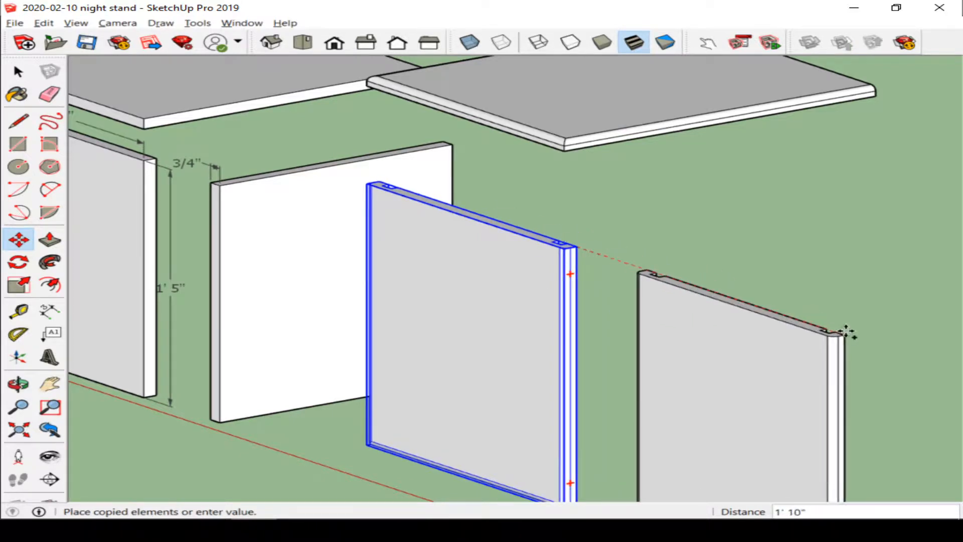
pyautogui.click(846, 330)
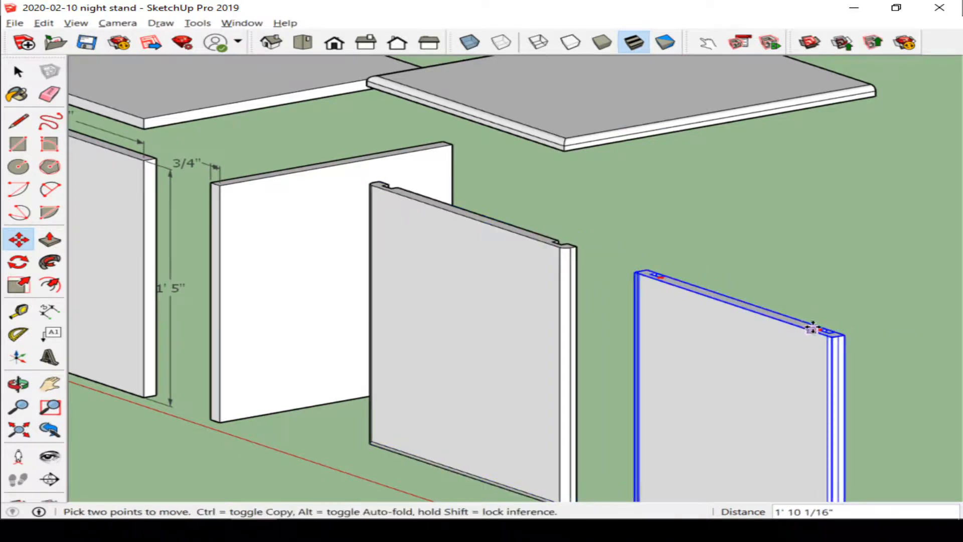
# Step: Rotate the copied side panel 90° so it faces the front
pyautogui.moveTo(818, 322); pyautogui.dragTo(696, 325, button='middle')
pyautogui.scroll(-4, 696, 325)
pyautogui.scroll(5, 611, 403)
pyautogui.scroll(2, 610, 404)
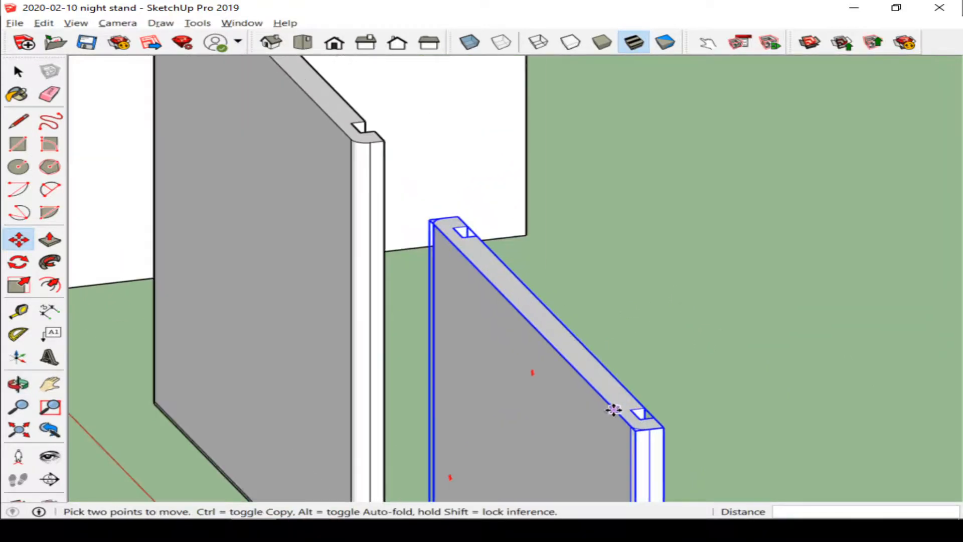
pyautogui.press('q')
pyautogui.click(629, 409)
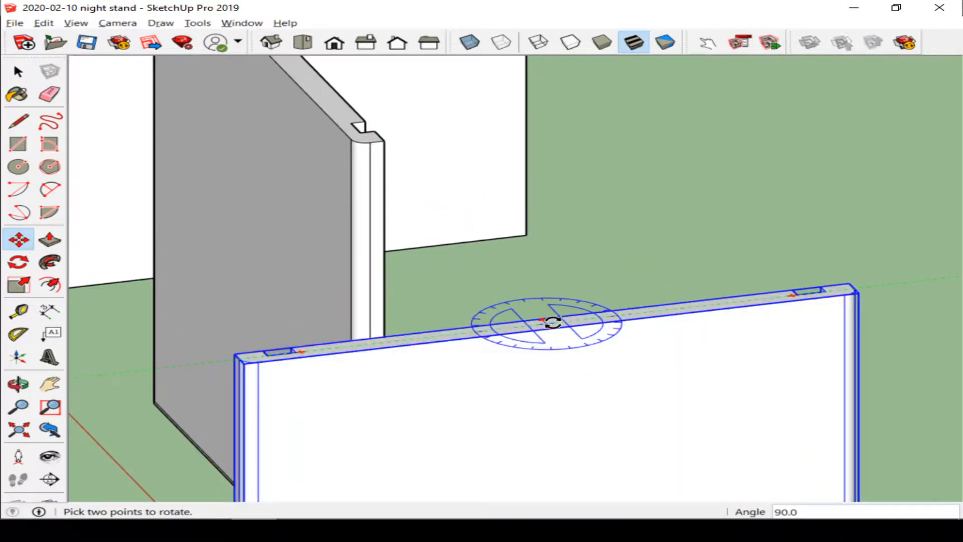
pyautogui.click(553, 322)
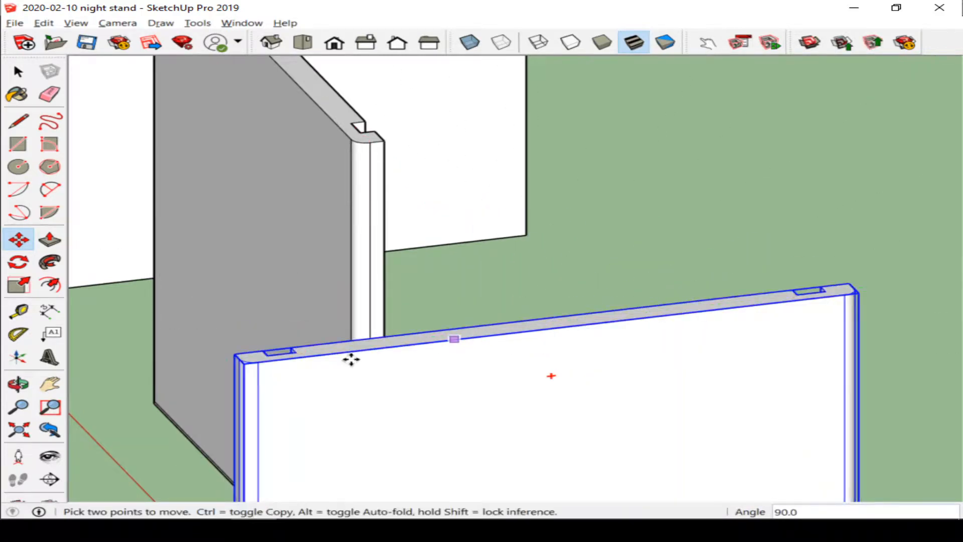
# Step: Move the rotated panel into place beside the left side panel, snapping its corner to that panel's edge
pyautogui.click(235, 354)
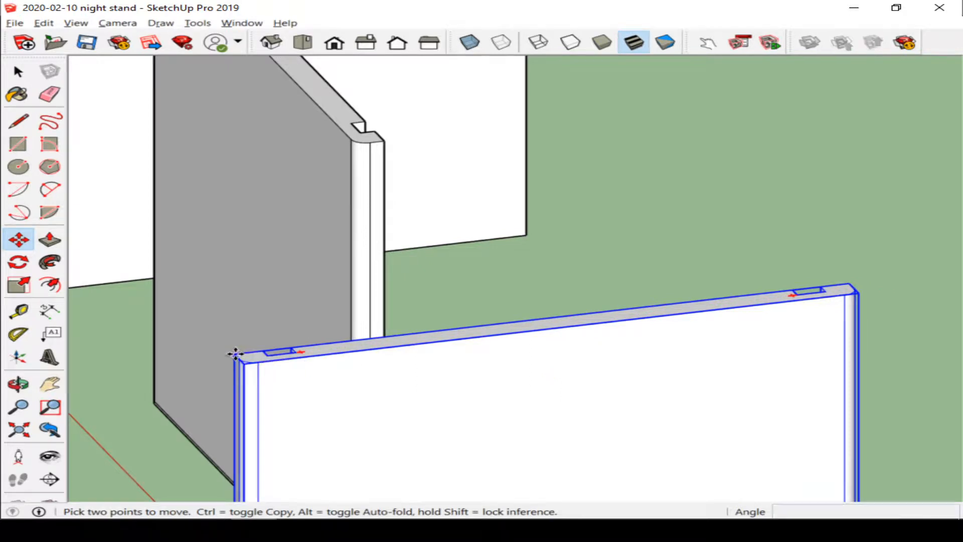
pyautogui.click(343, 131)
pyautogui.scroll(-3, 354, 280)
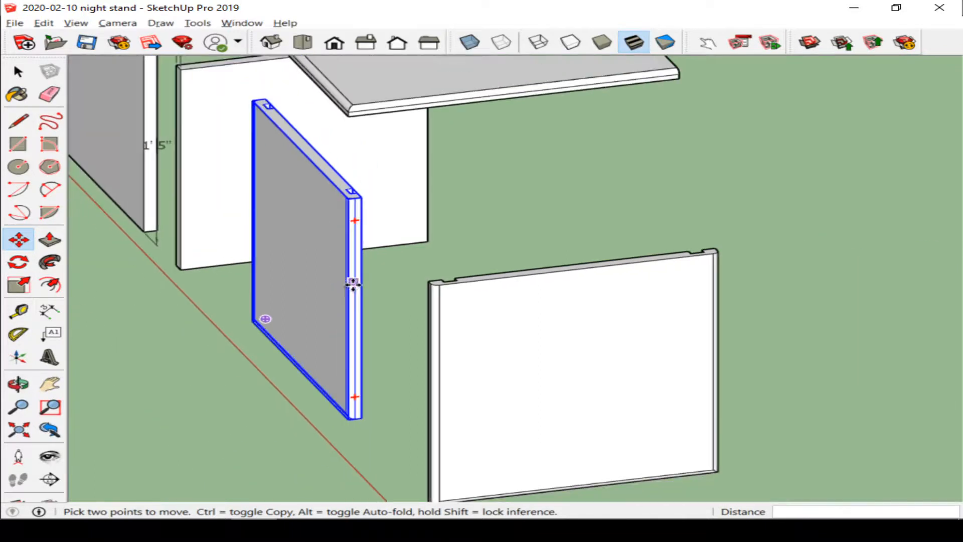
pyautogui.moveTo(355, 281); pyautogui.dragTo(539, 264, button='middle')
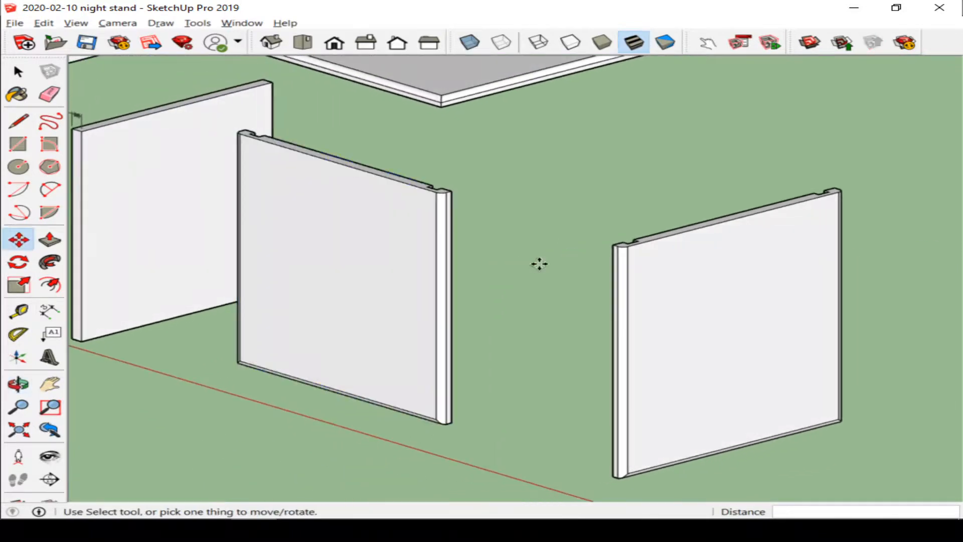
pyautogui.click(628, 247)
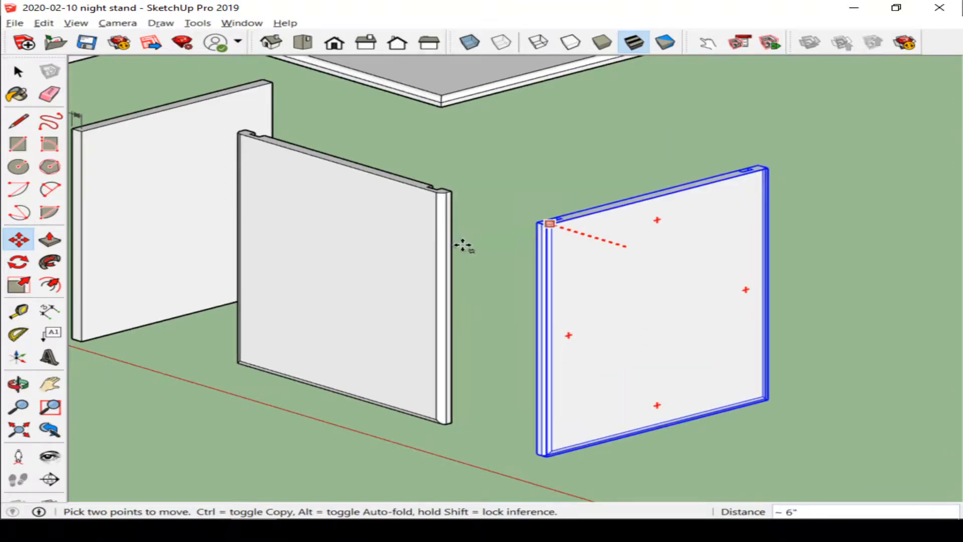
pyautogui.click(462, 245)
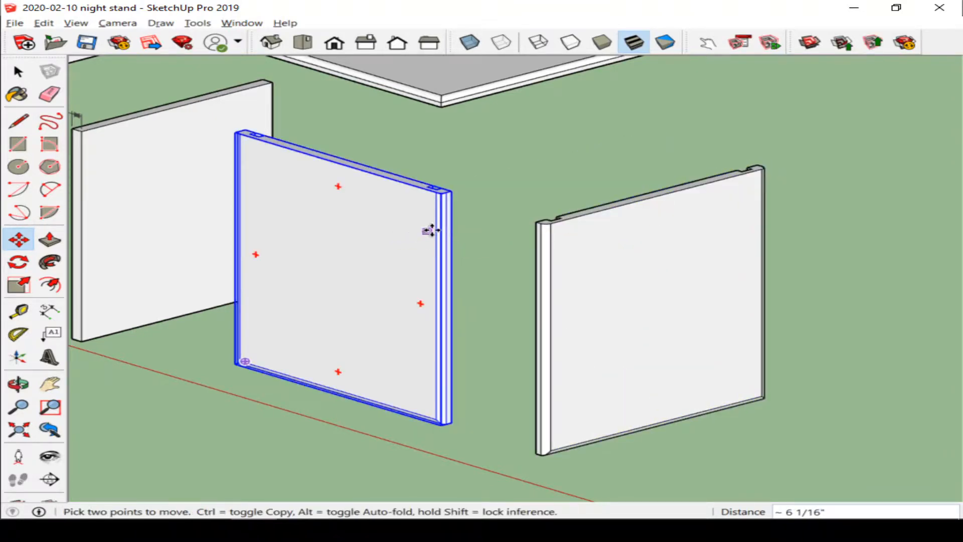
# Step: Flip the positioned panel twice along its component axes so its grooves face the front
pyautogui.rightClick(386, 236)
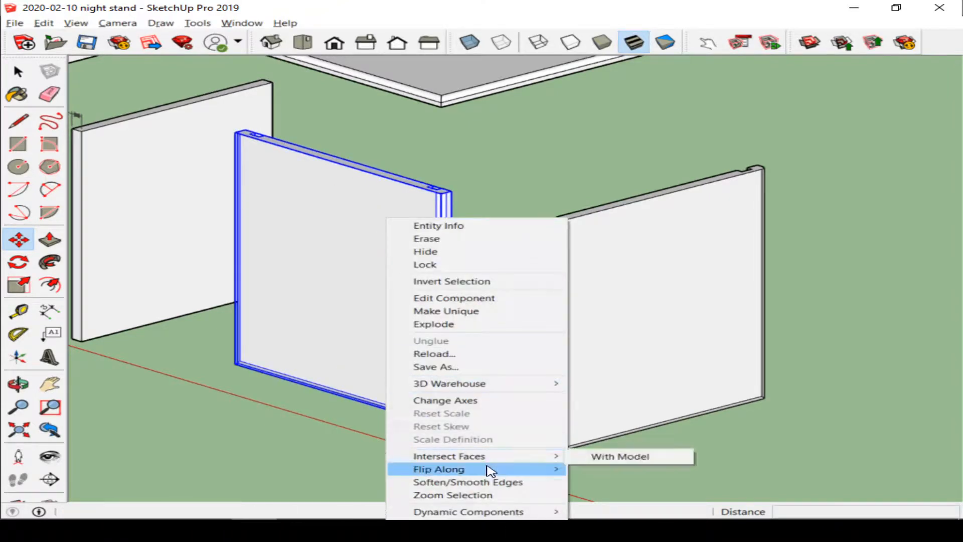
pyautogui.moveTo(488, 468)
pyautogui.click(611, 482)
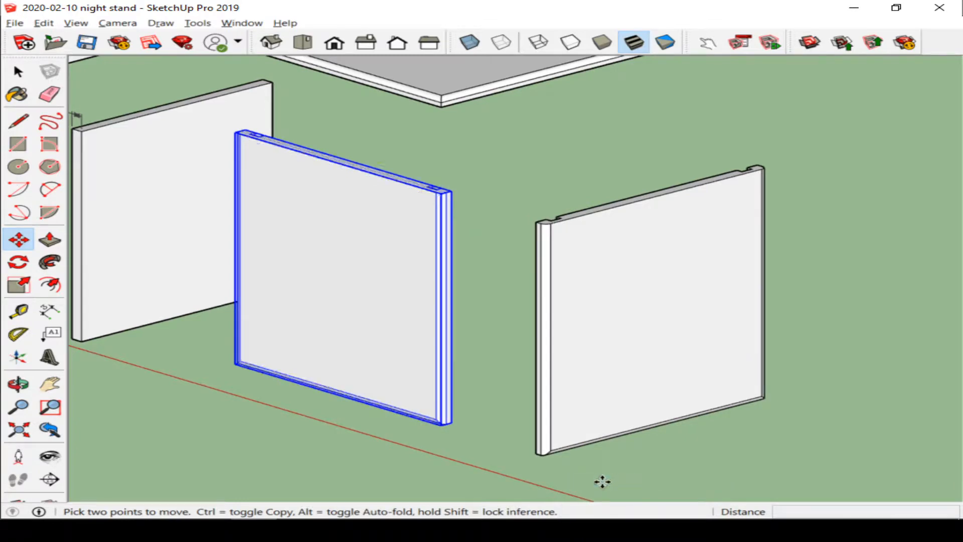
pyautogui.rightClick(401, 353)
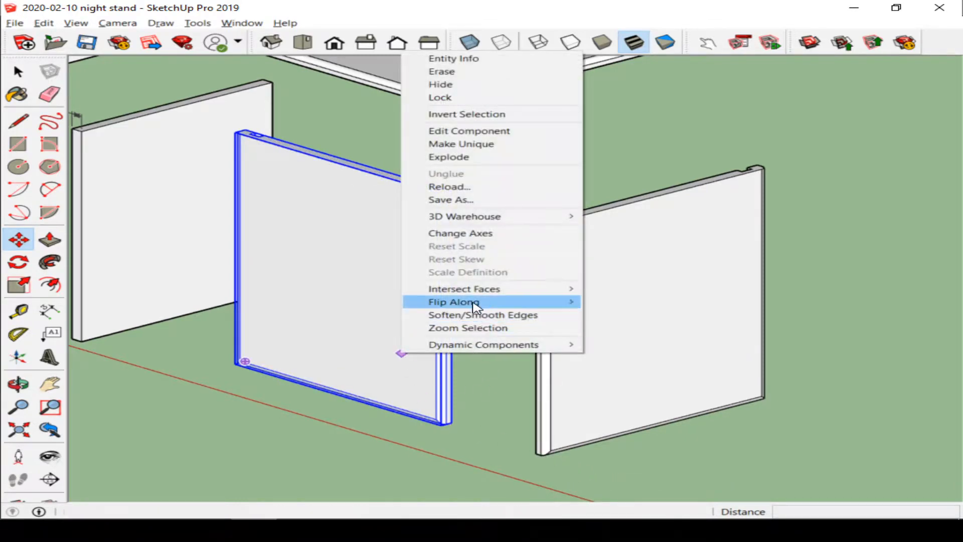
pyautogui.moveTo(567, 305)
pyautogui.click(692, 326)
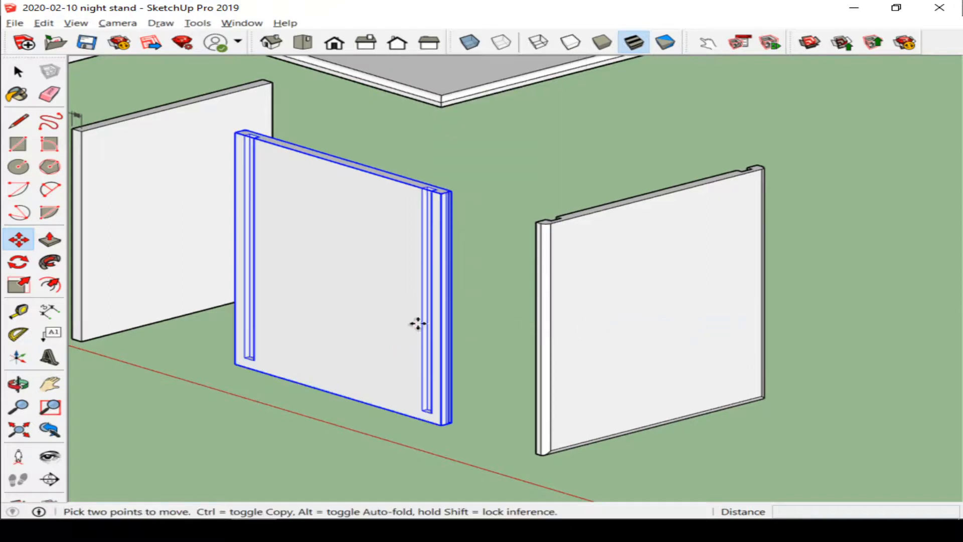
# Step: In front view, dimension the panel's left edge thickness and set the dimension text position to Outside Start
pyautogui.press('space')
pyautogui.click(496, 180)
pyautogui.moveTo(366, 241); pyautogui.dragTo(418, 285, button='middle')
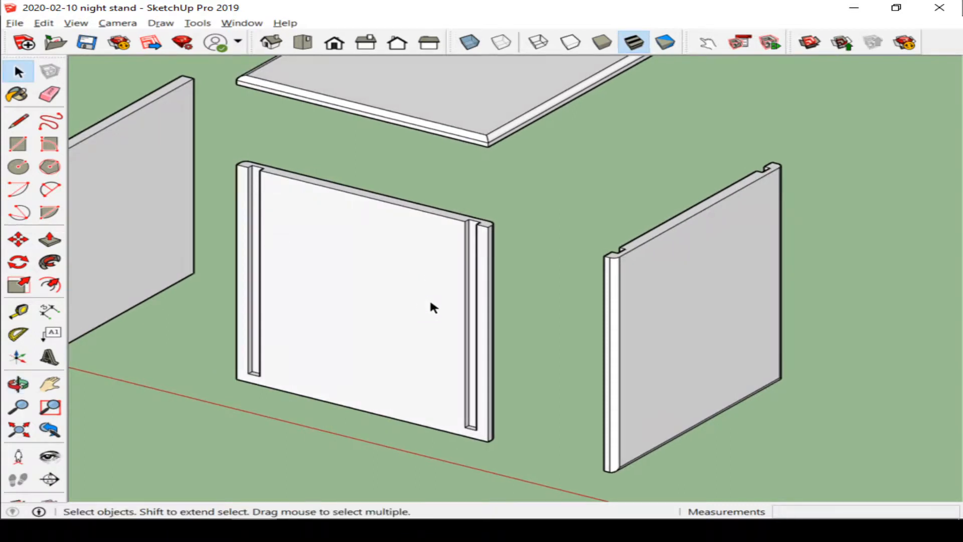
pyautogui.click(333, 42)
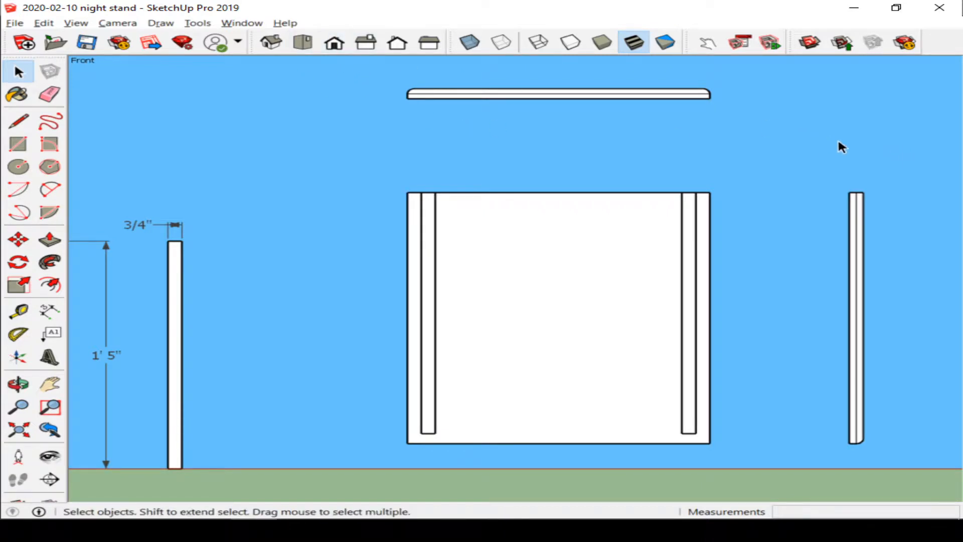
pyautogui.scroll(1, 882, 145)
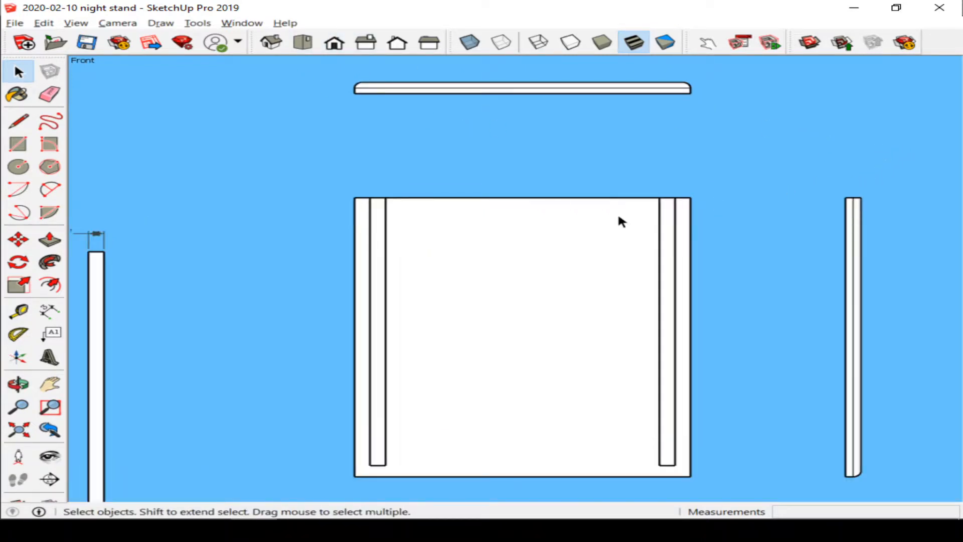
pyautogui.press('d')
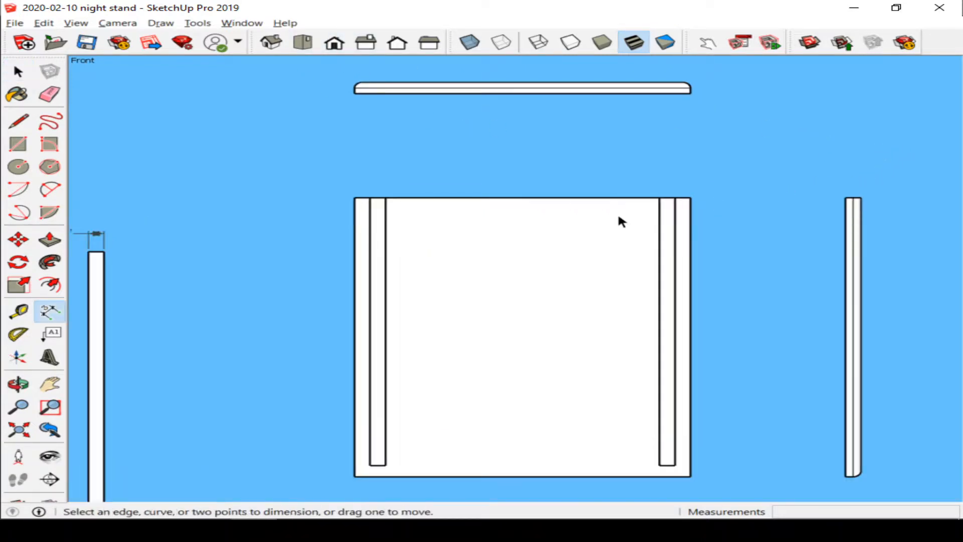
pyautogui.click(354, 197)
pyautogui.click(369, 197)
pyautogui.click(365, 177)
pyautogui.rightClick(364, 178)
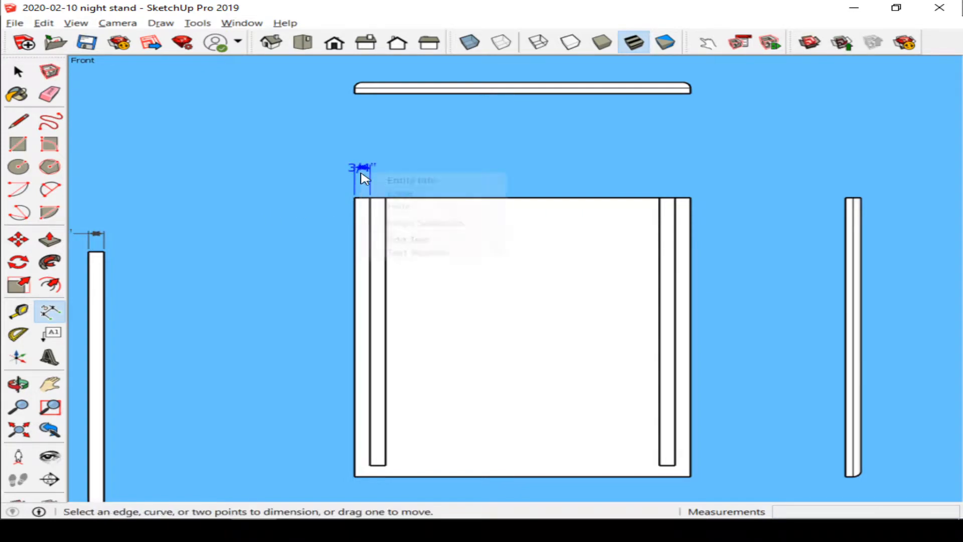
pyautogui.moveTo(423, 252)
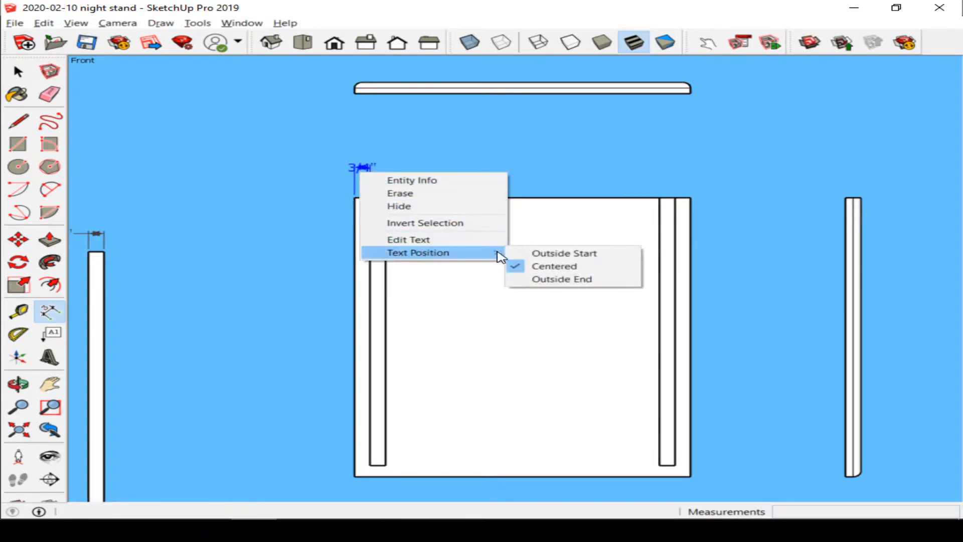
pyautogui.click(520, 255)
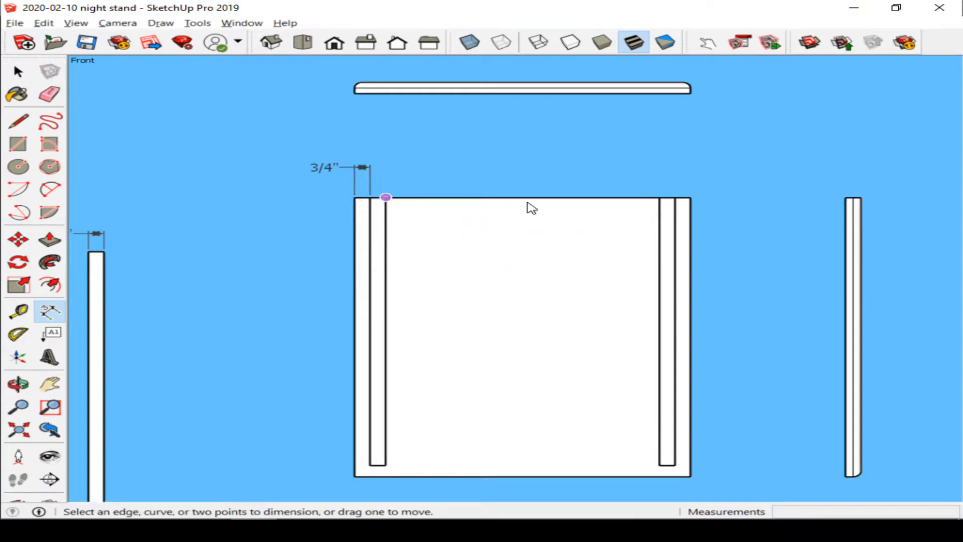
# Step: Dimension the panel's right edge thickness and set the dimension text position to Outside End
pyautogui.click(690, 197)
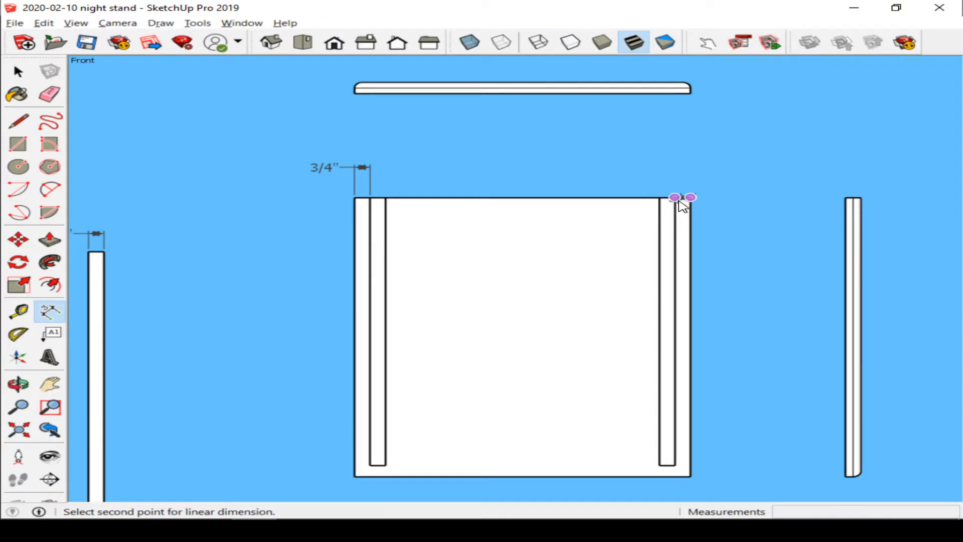
pyautogui.click(679, 201)
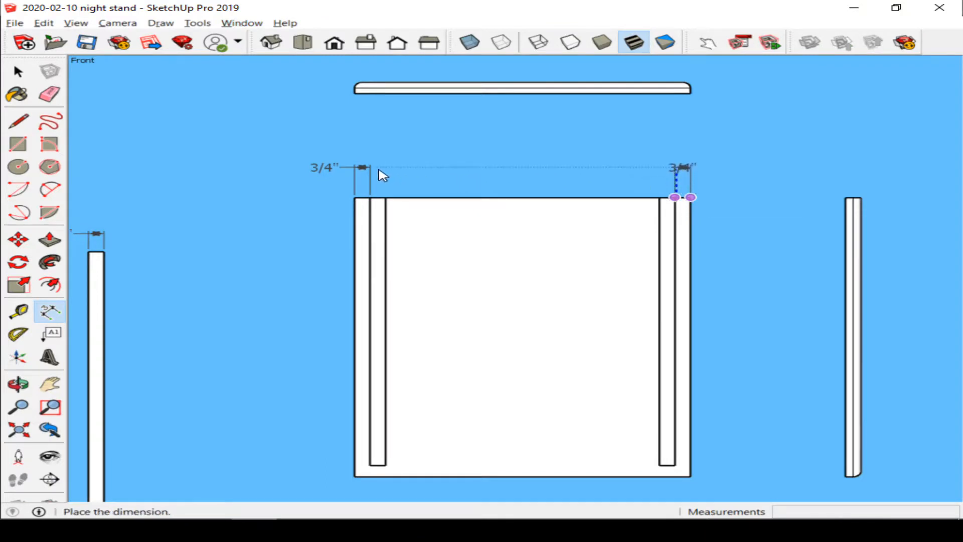
pyautogui.click(383, 175)
pyautogui.rightClick(682, 169)
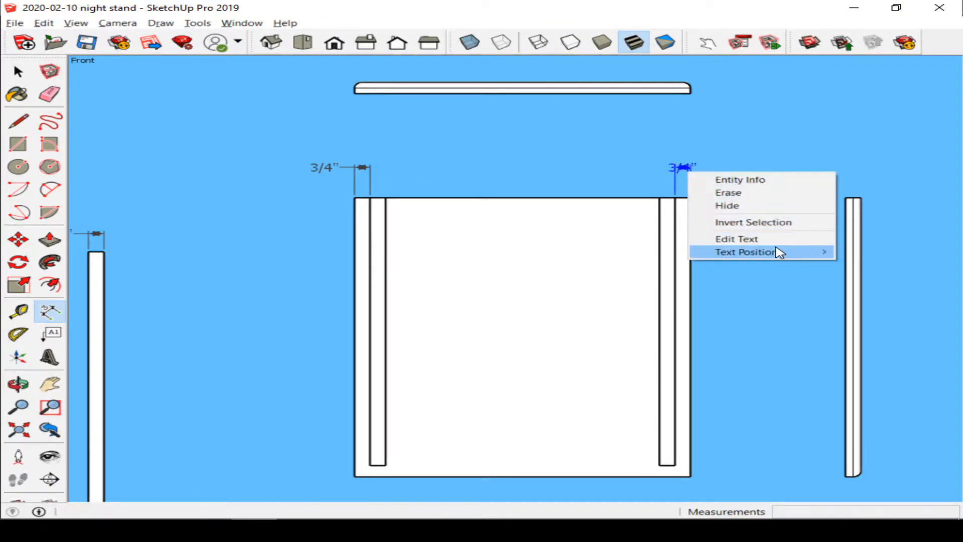
pyautogui.moveTo(780, 253)
pyautogui.click(672, 253)
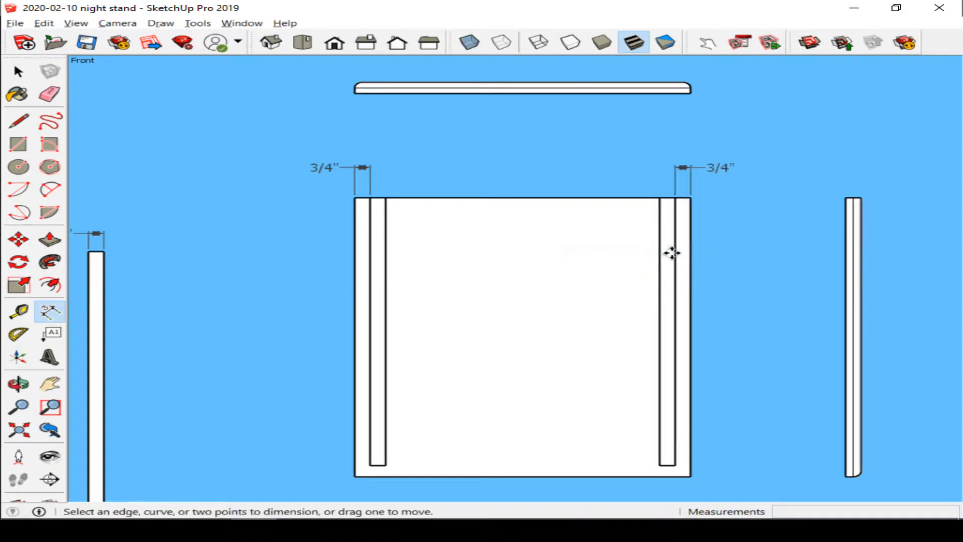
# Step: Dimension the full width of the top above the panel
pyautogui.click(354, 93)
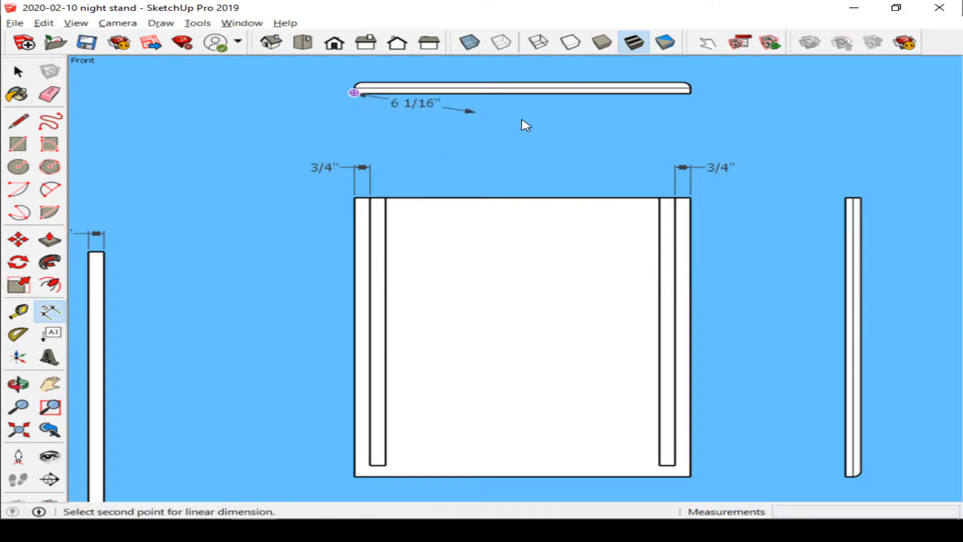
pyautogui.click(691, 94)
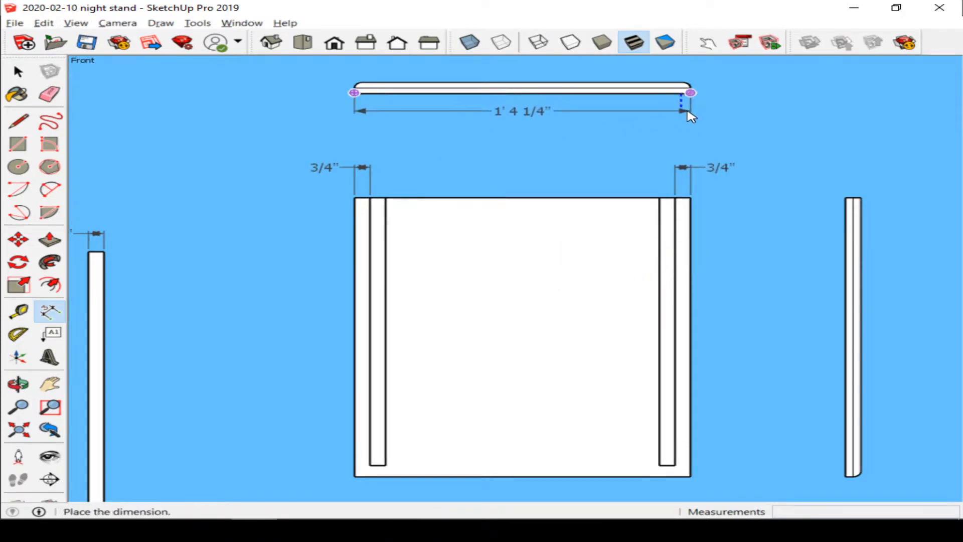
pyautogui.click(688, 111)
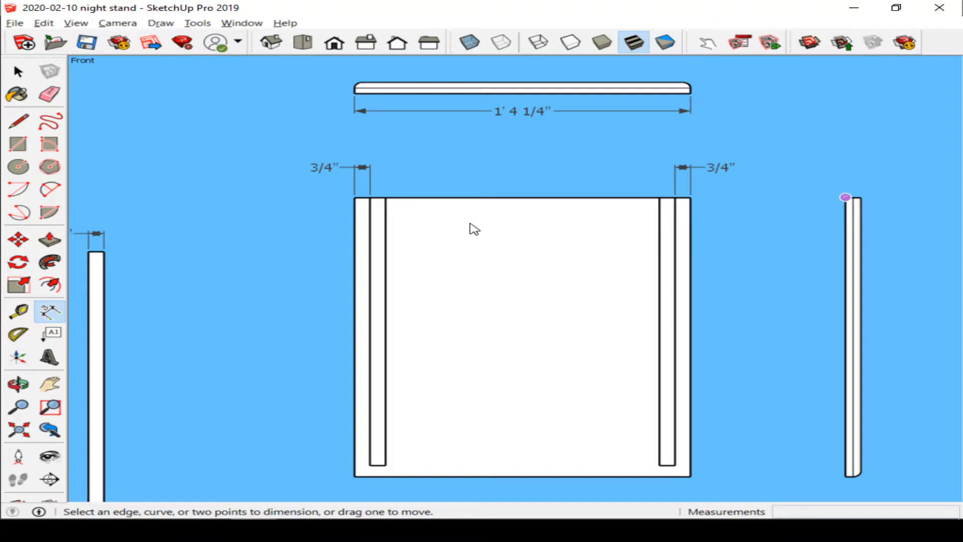
# Step: Dimension the panel's height along its right edge
pyautogui.click(692, 199)
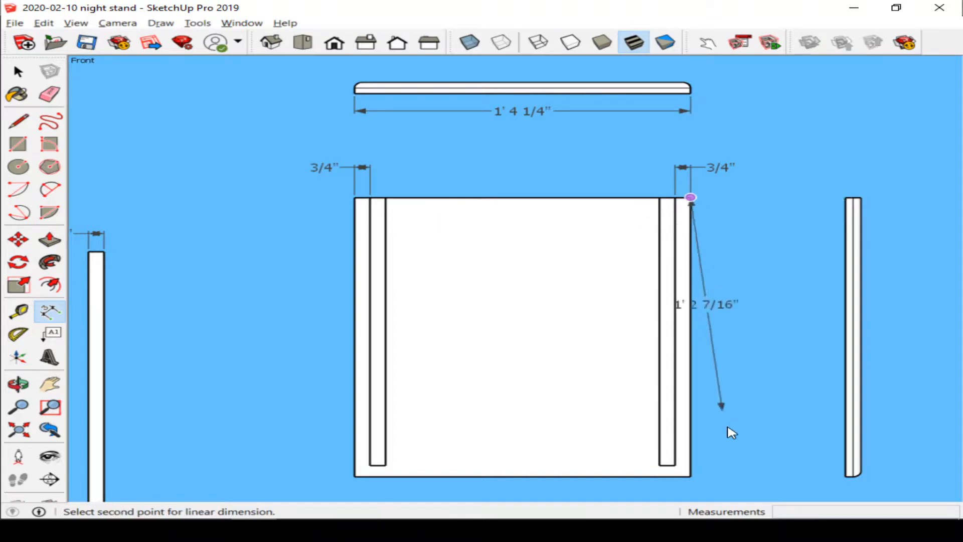
pyautogui.click(691, 476)
pyautogui.click(749, 468)
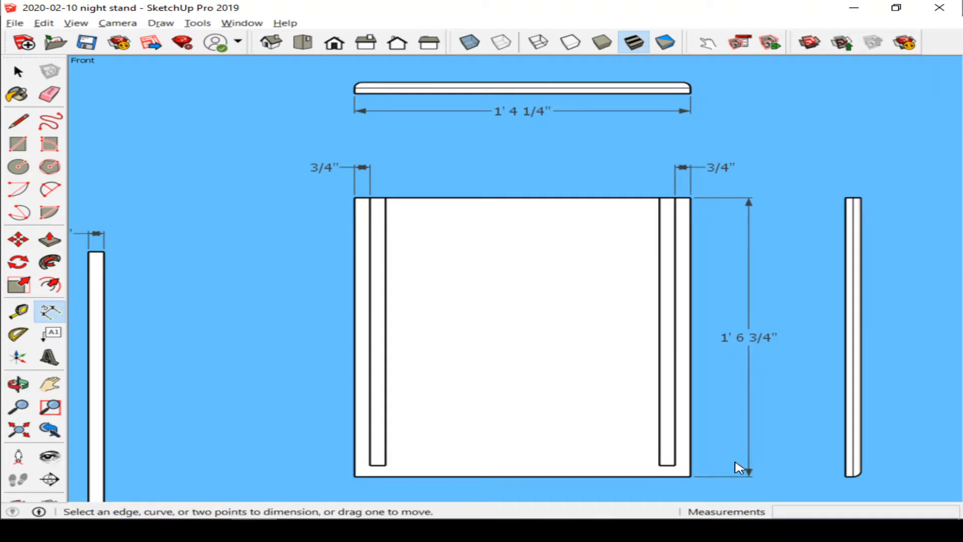
pyautogui.click(844, 198)
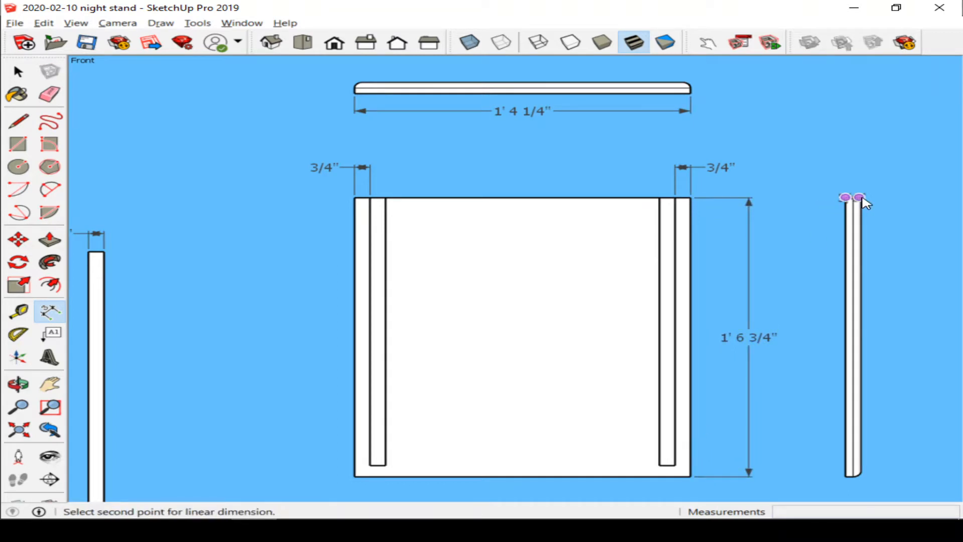
pyautogui.click(860, 198)
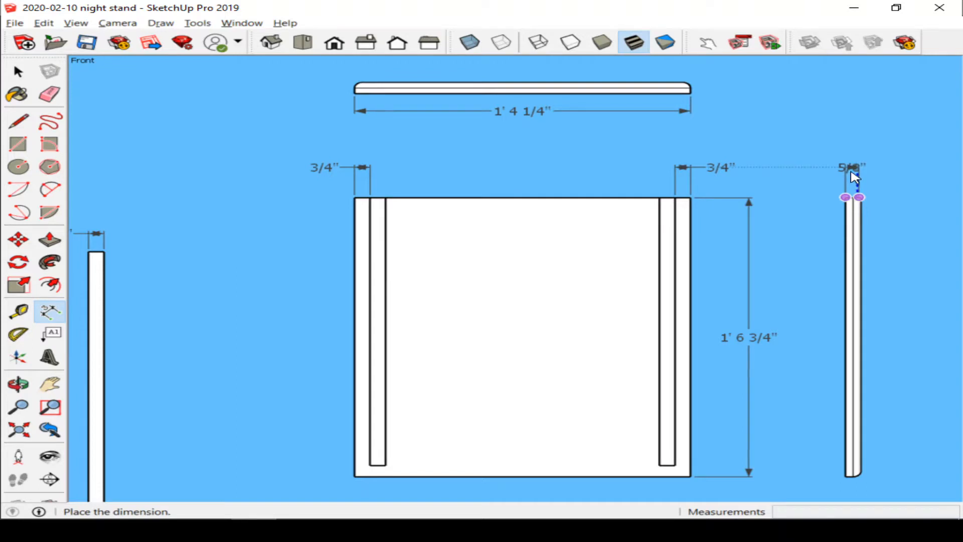
pyautogui.press('Escape')
# Step: Dimension the thickness of the standalone side panel's top edge and set its text position to Outside Start
pyautogui.scroll(3, 852, 213)
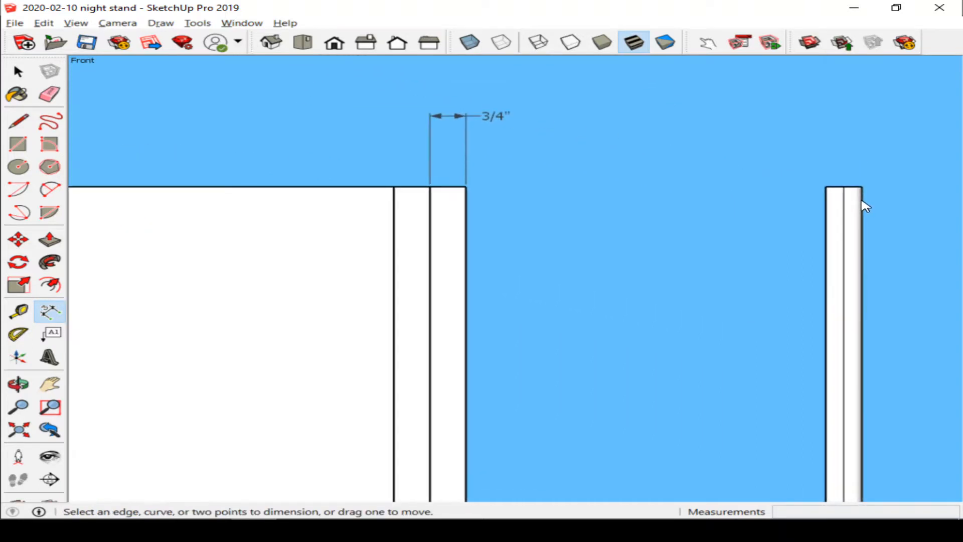
pyautogui.scroll(-3, 845, 199)
pyautogui.moveTo(837, 194); pyautogui.dragTo(829, 256, button='middle')
pyautogui.scroll(4, 849, 188)
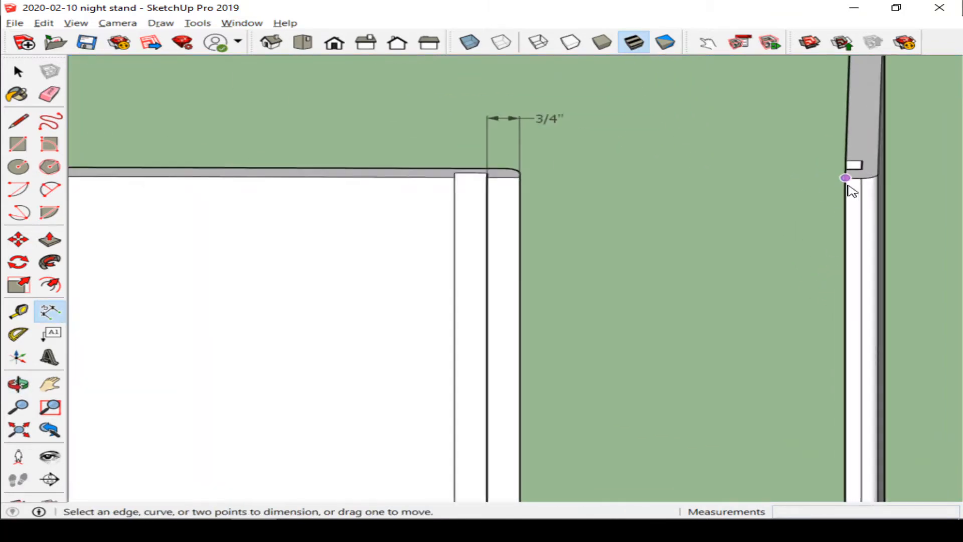
pyautogui.click(844, 152)
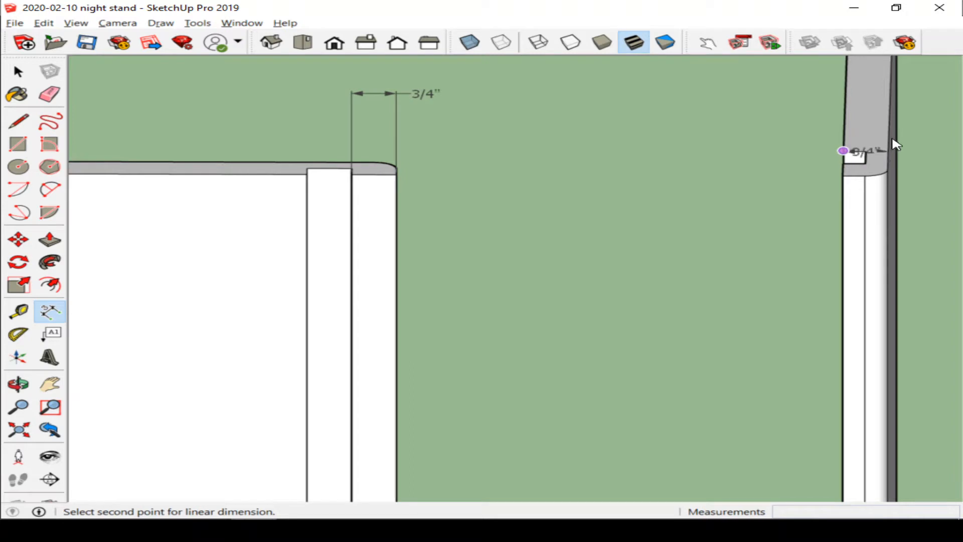
pyautogui.scroll(-3, 889, 147)
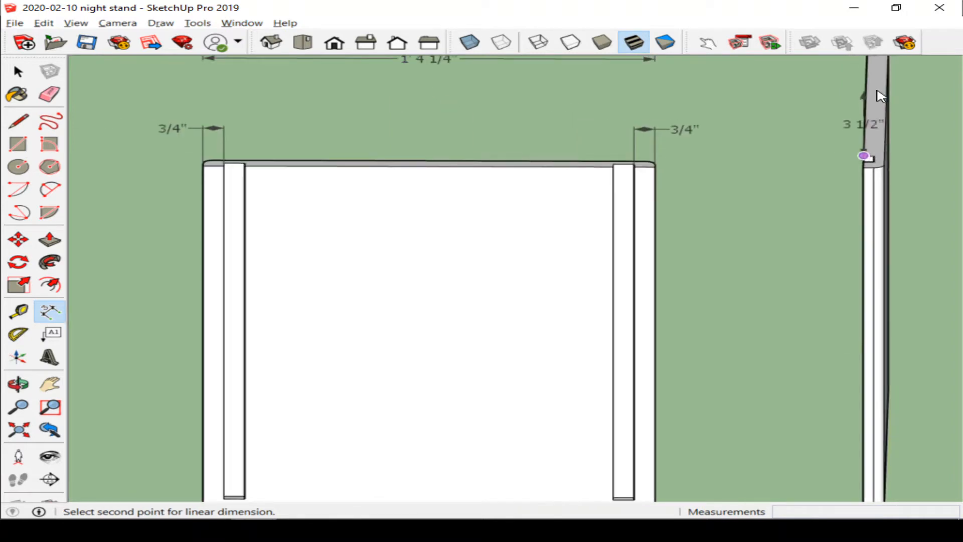
pyautogui.scroll(-3, 885, 75)
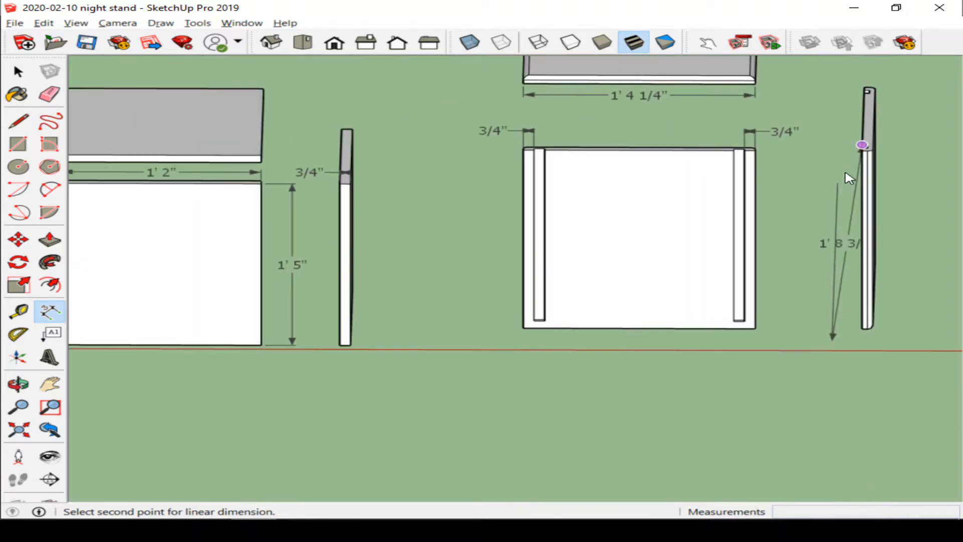
pyautogui.click(874, 119)
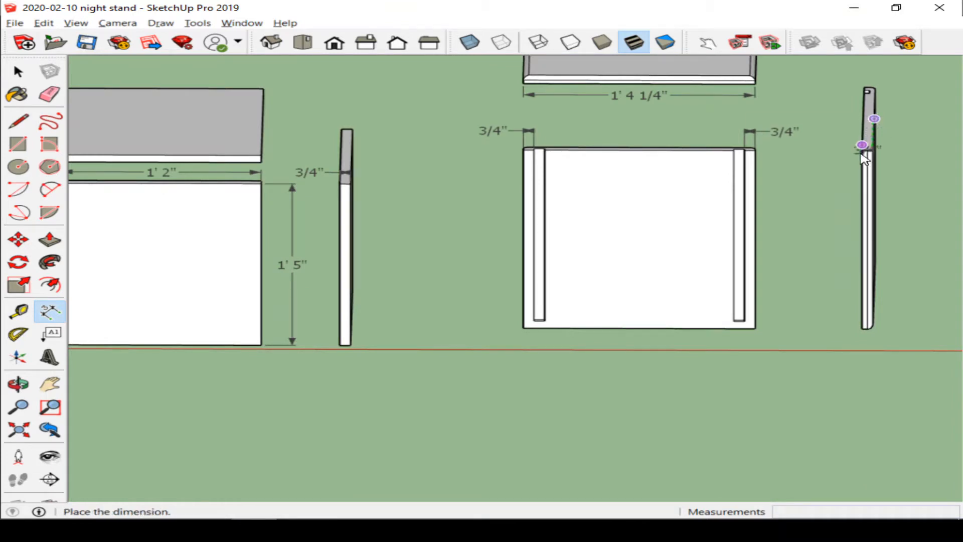
pyautogui.click(397, 42)
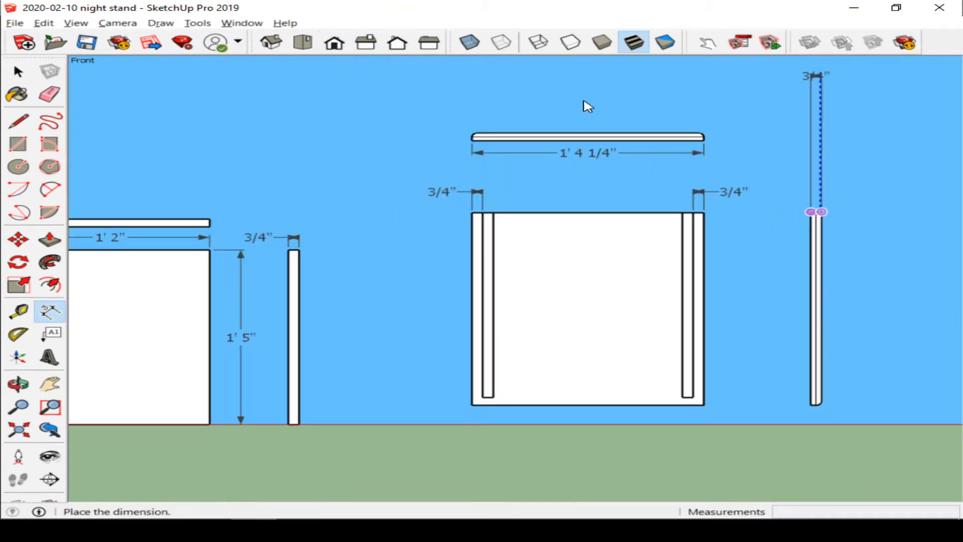
pyautogui.scroll(2, 677, 232)
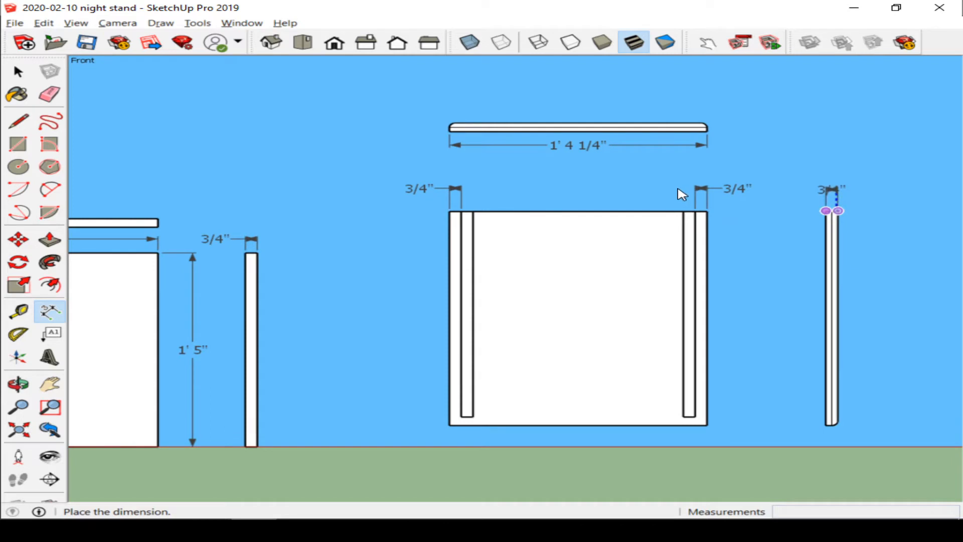
pyautogui.click(712, 192)
pyautogui.rightClick(830, 195)
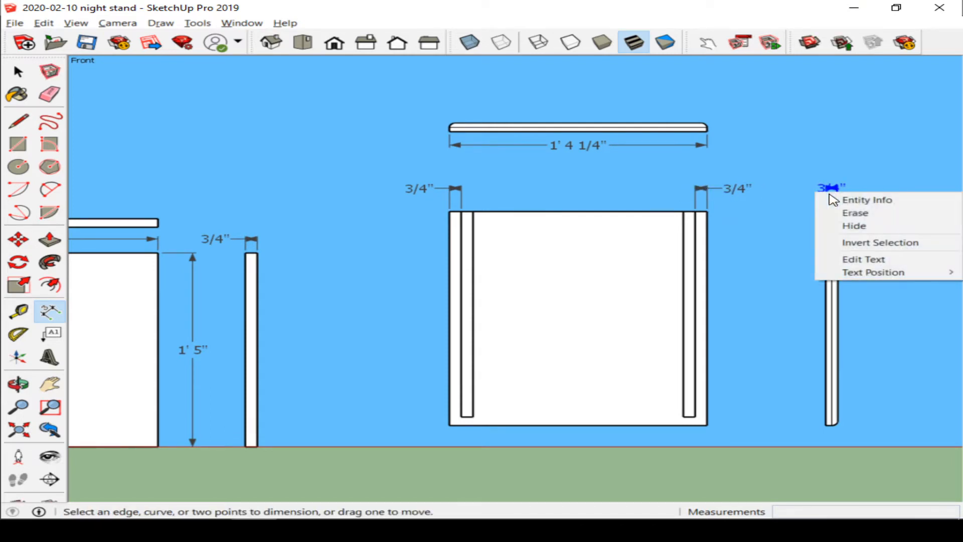
pyautogui.moveTo(885, 273)
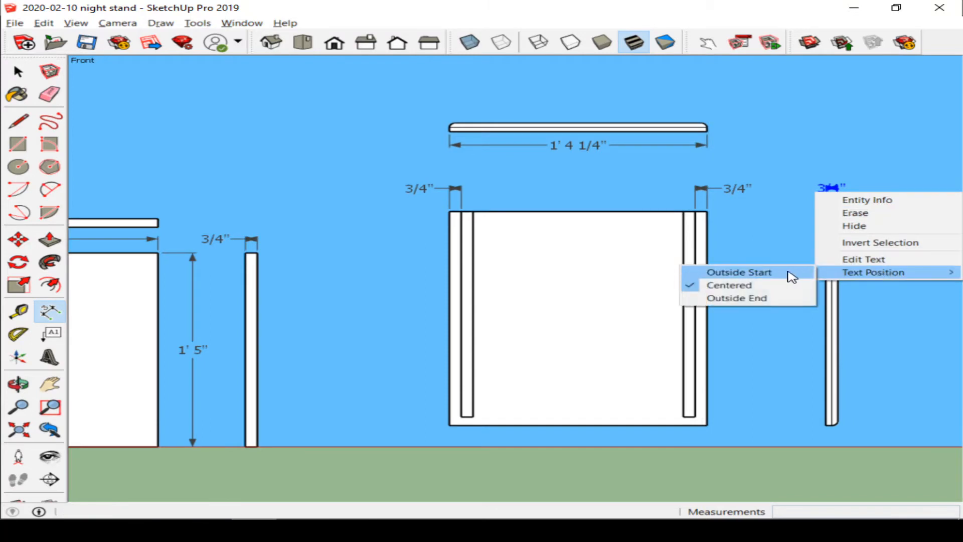
pyautogui.click(790, 273)
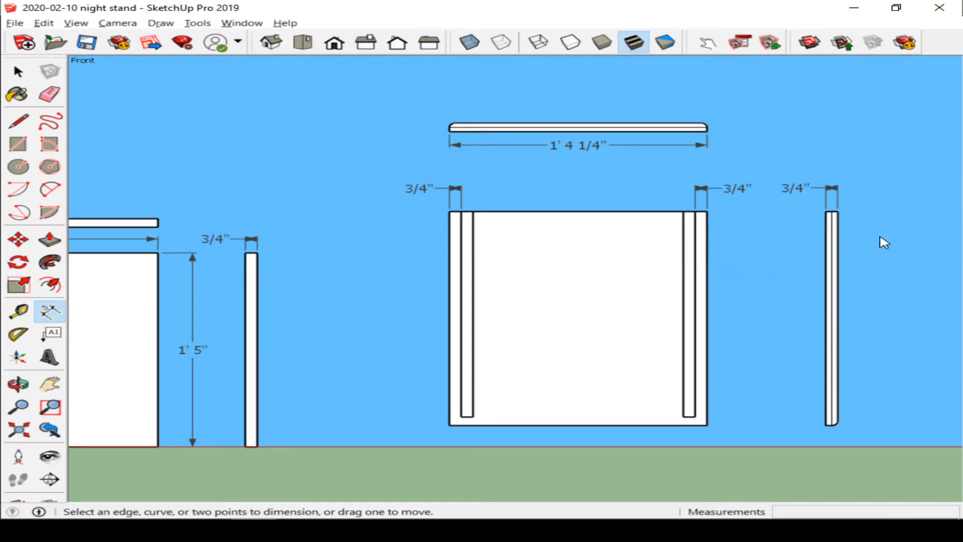
# Step: Zoom out and orbit around the model to inspect all the night stand parts and their dimensions
pyautogui.scroll(1, 903, 225)
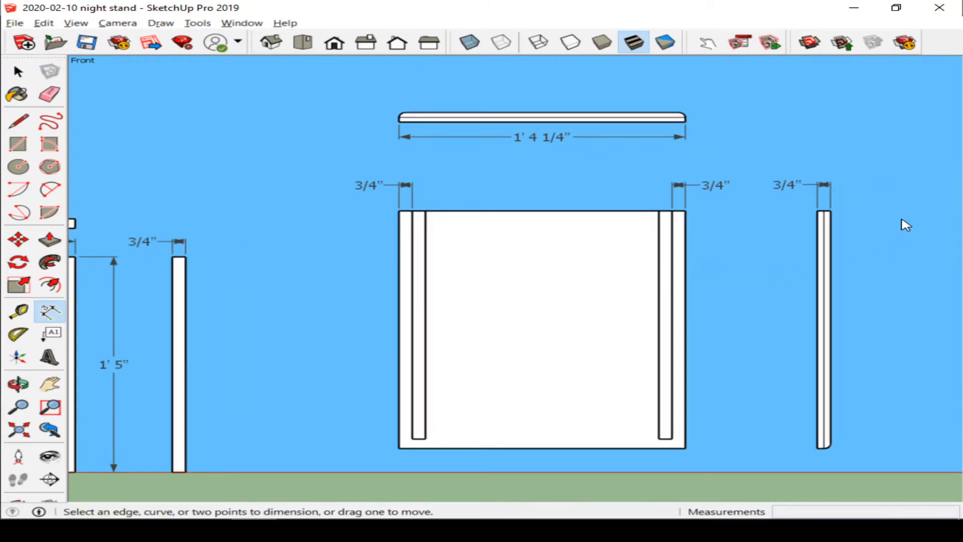
pyautogui.scroll(-1, 903, 221)
pyautogui.scroll(-5, 729, 219)
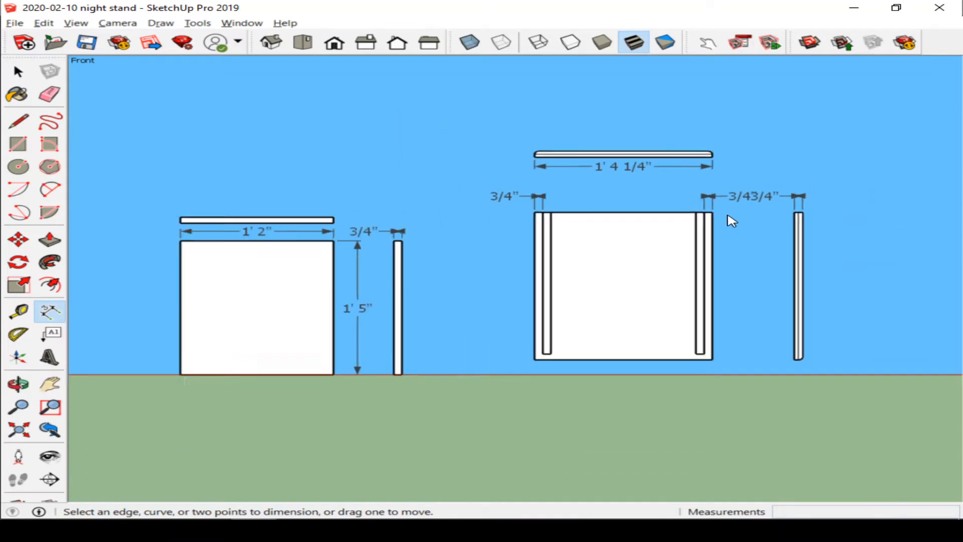
pyautogui.scroll(-3, 736, 216)
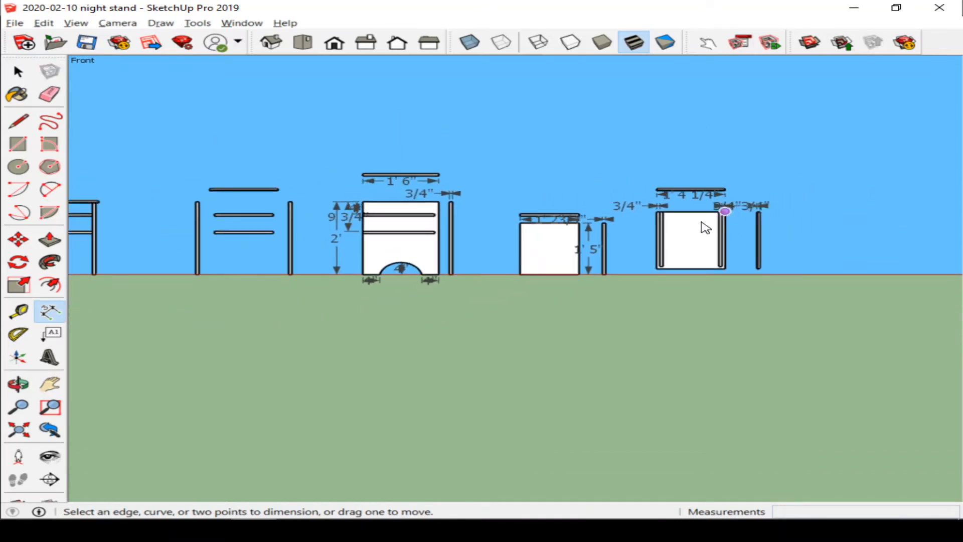
pyautogui.scroll(-2, 699, 228)
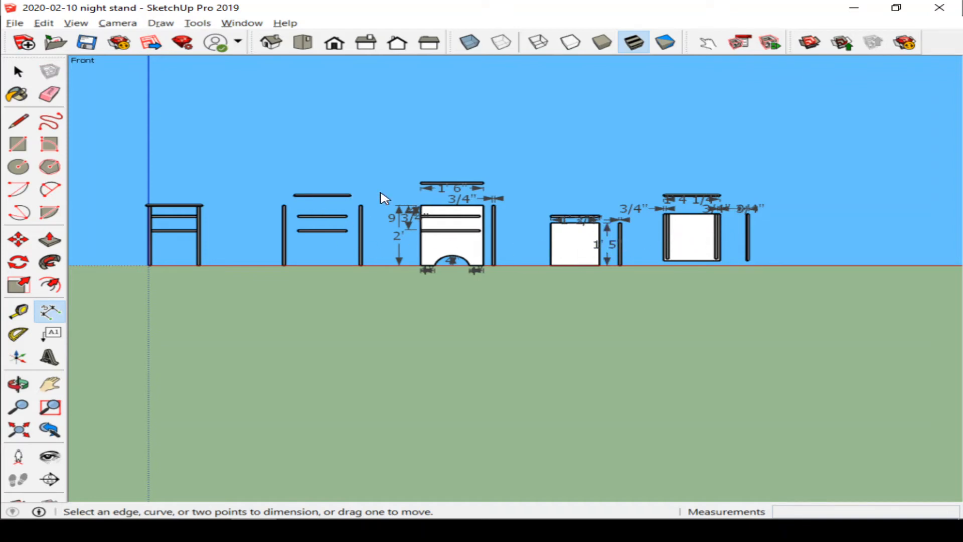
pyautogui.press('o')
pyautogui.moveTo(617, 172); pyautogui.dragTo(539, 218)
pyautogui.scroll(5, 329, 233)
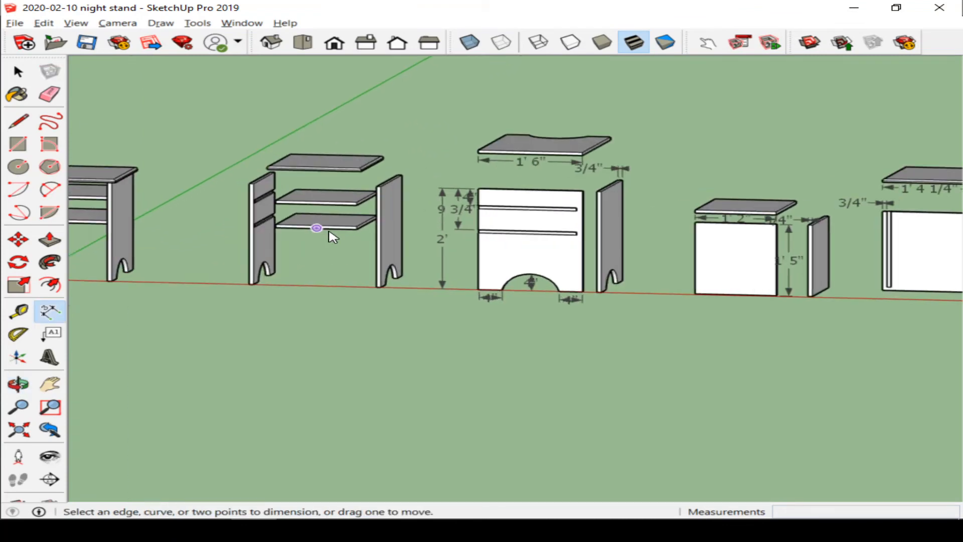
pyautogui.scroll(-4, 343, 237)
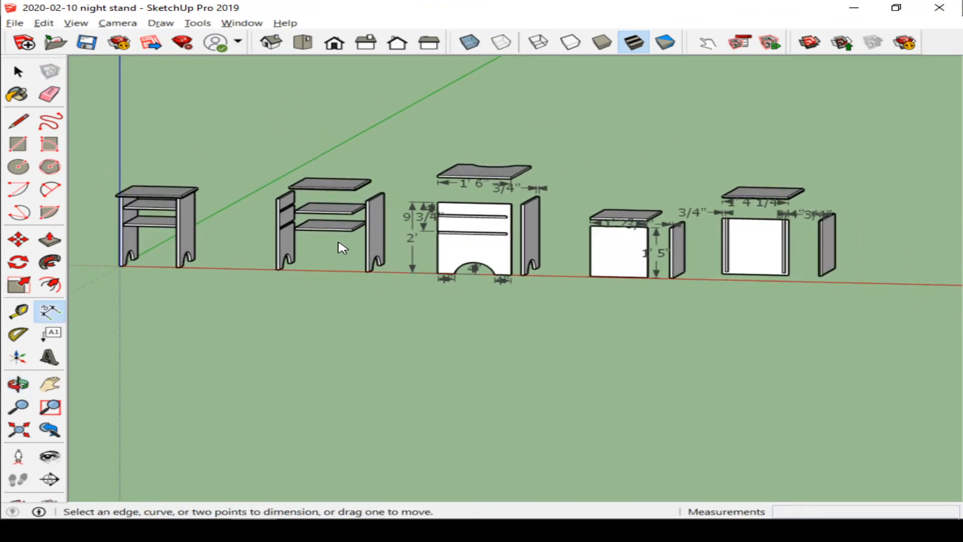
pyautogui.moveTo(342, 248); pyautogui.dragTo(416, 204, button='middle')
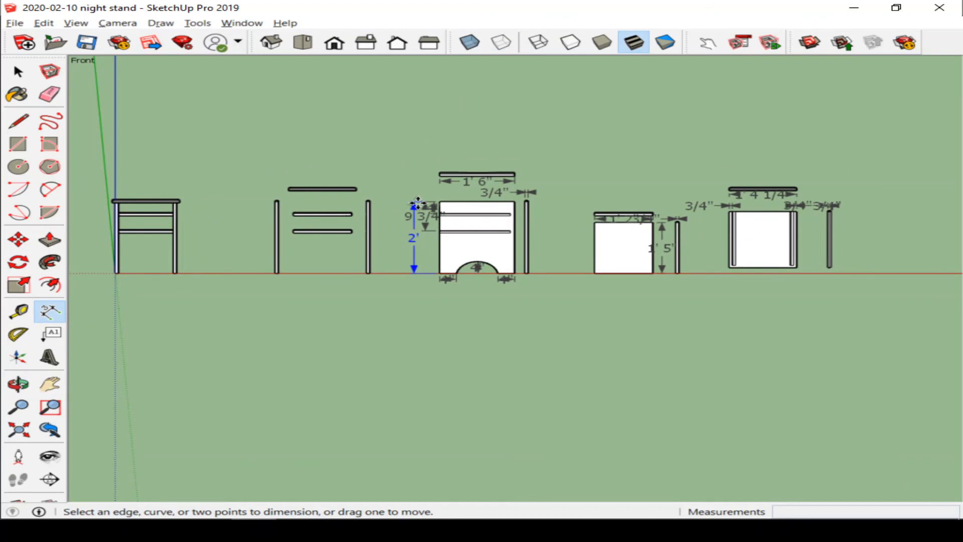
pyautogui.click(534, 447)
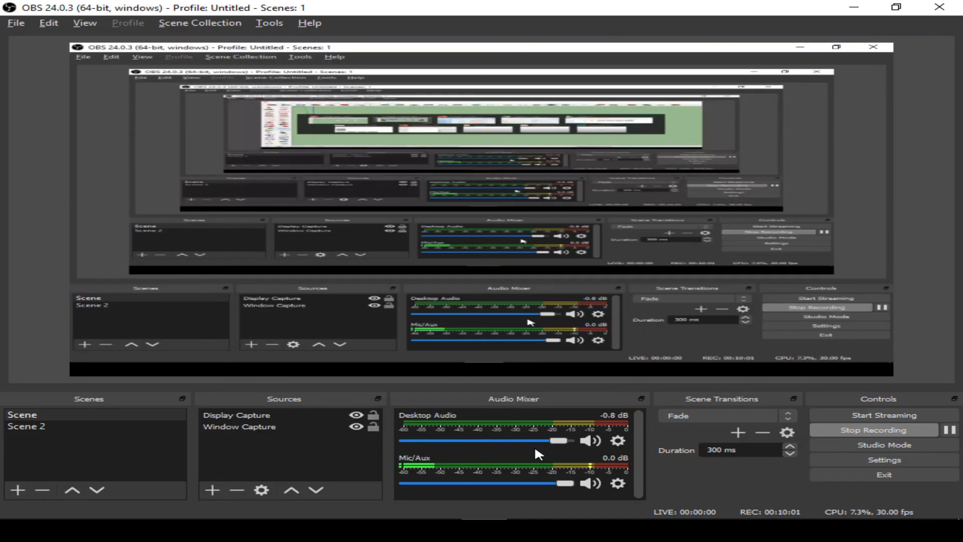